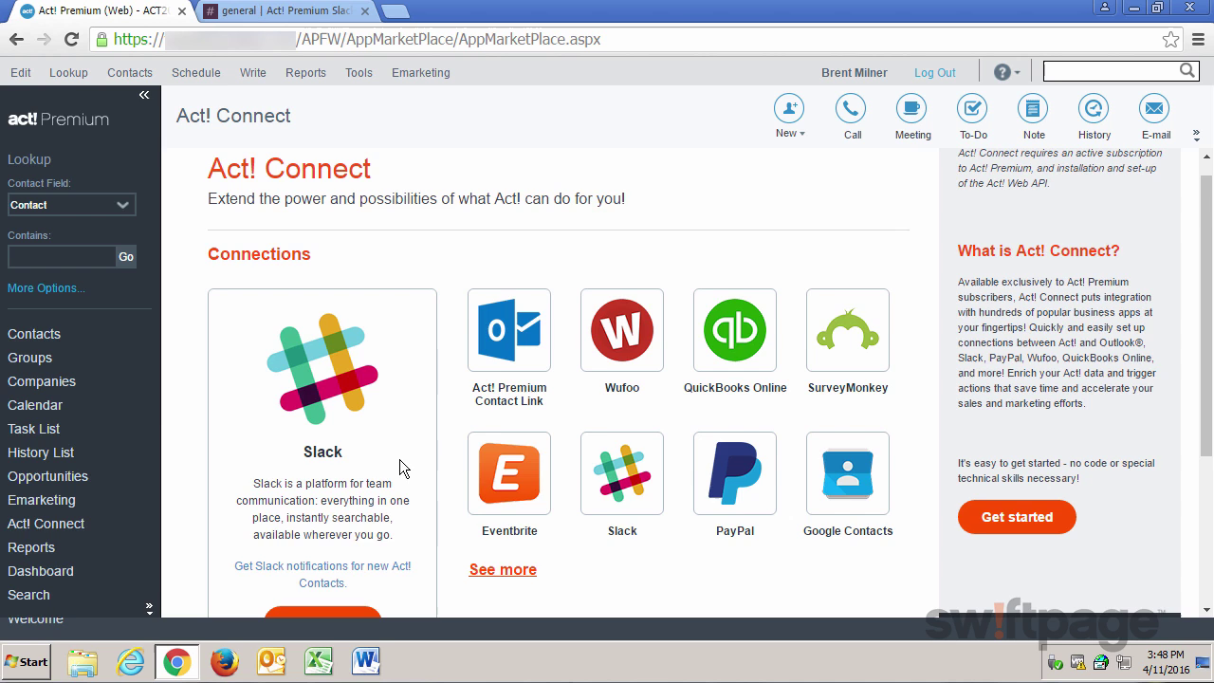
Scroll the Act! Connect page down to the Slack card's Get started button.
scroll(361, 485, "down", 1)
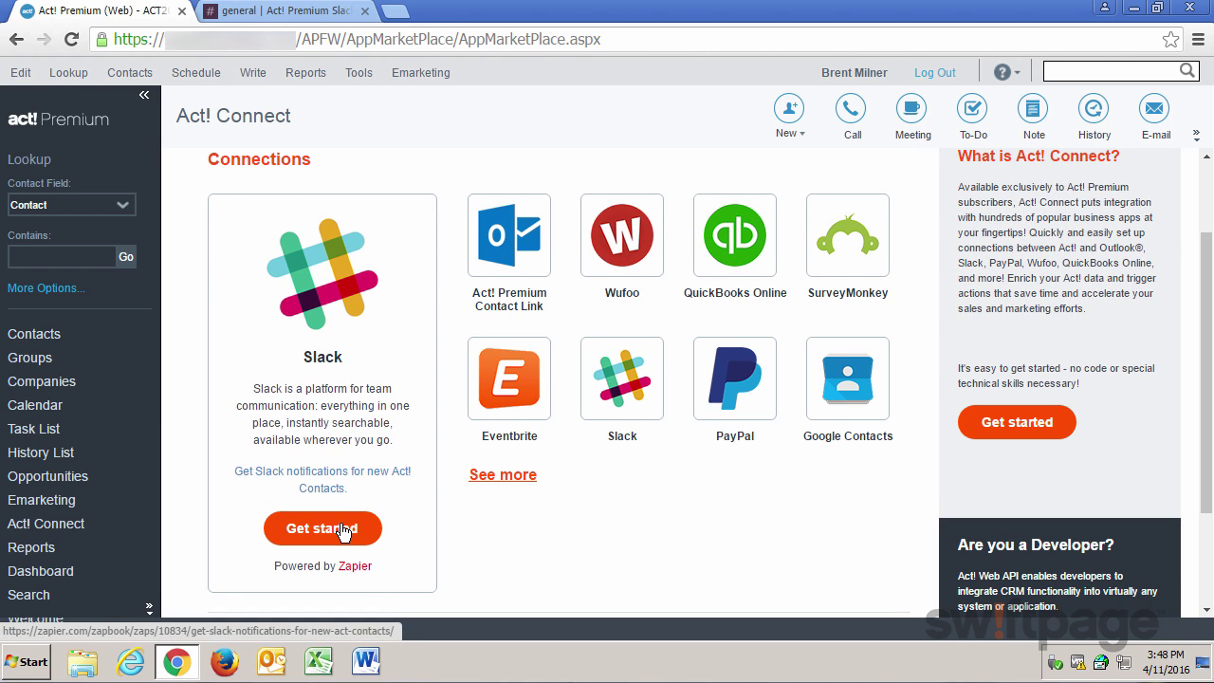
Start the Slack notifications for new contacts zap, reusing the existing Act! Premium account.
left_click(342, 530)
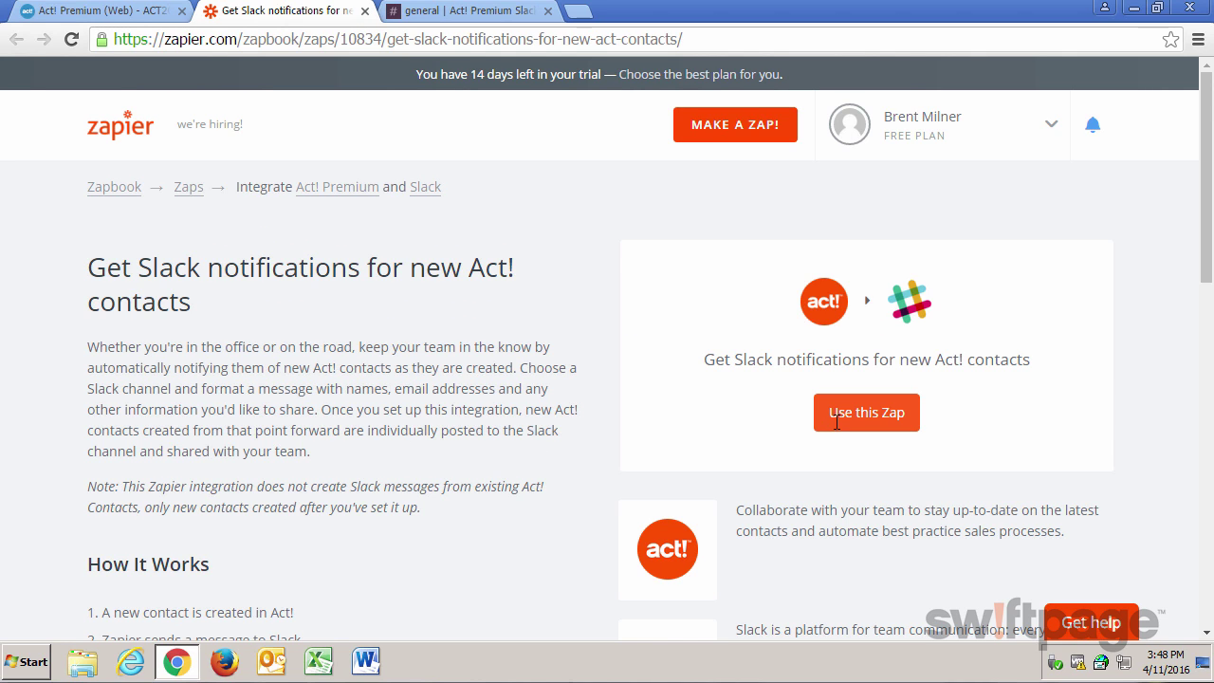
left_click(836, 421)
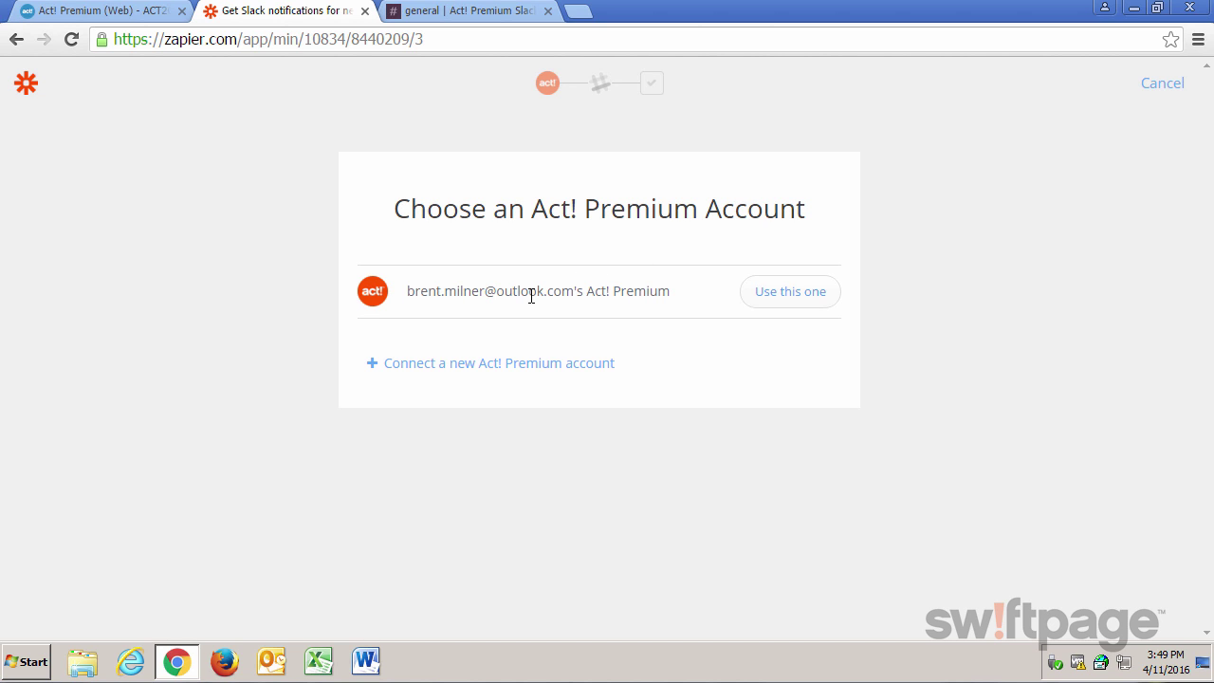
left_click(773, 302)
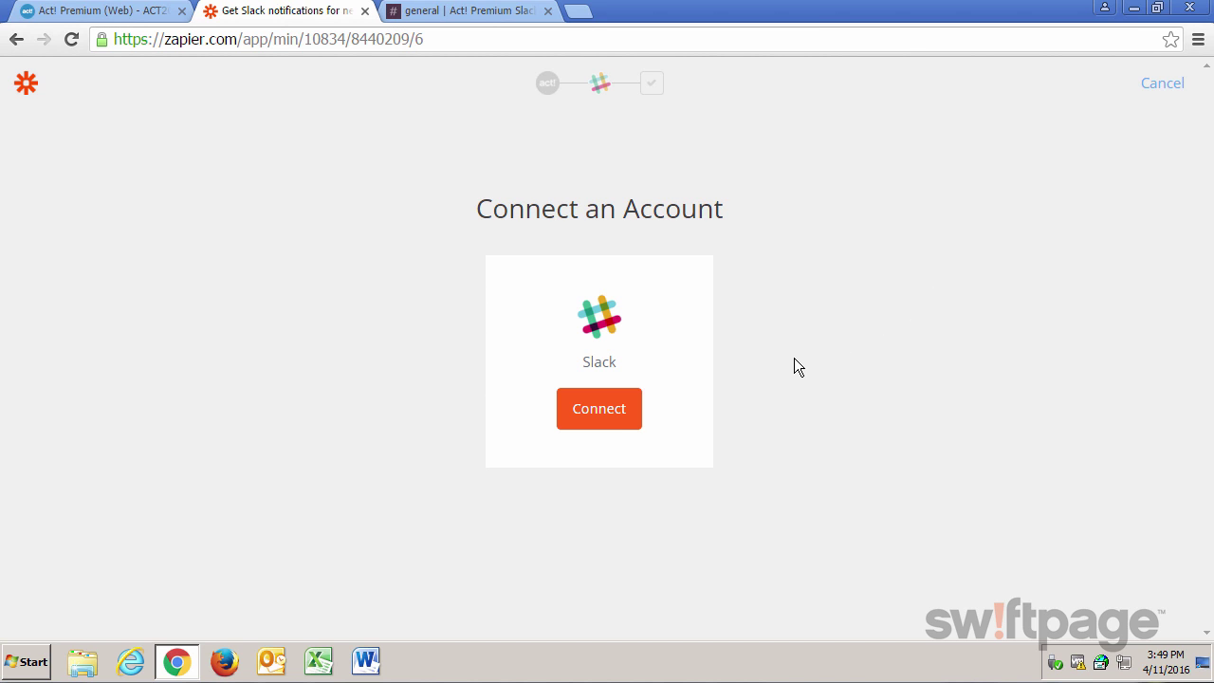
Connect Slack and authorize Zapier for the Act! Premium Slack team.
left_click(606, 420)
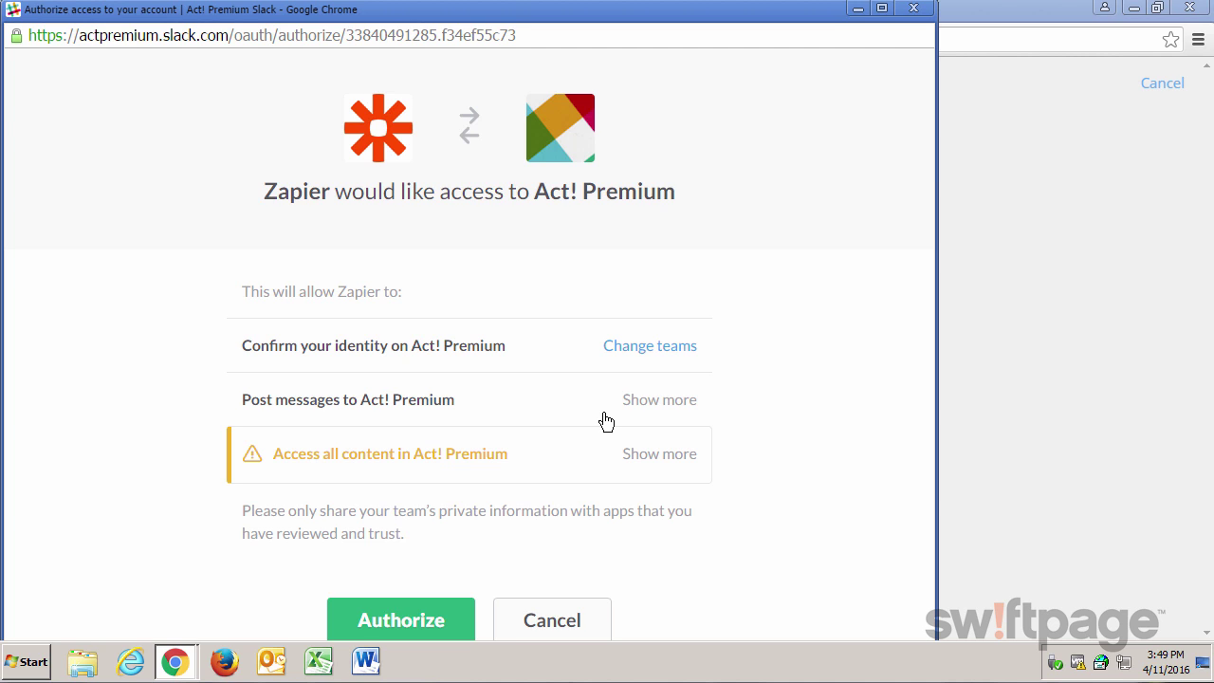
left_click(400, 621)
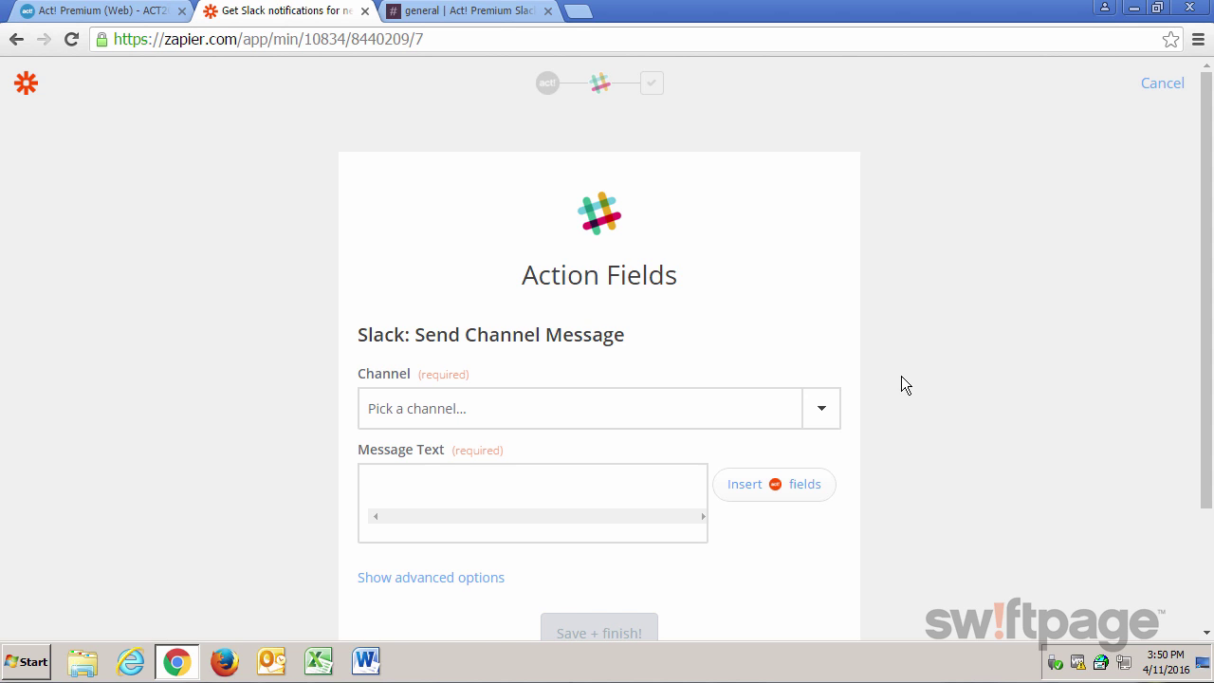
Post to the general channel and begin the message text with 'New Contact,'.
left_click(823, 415)
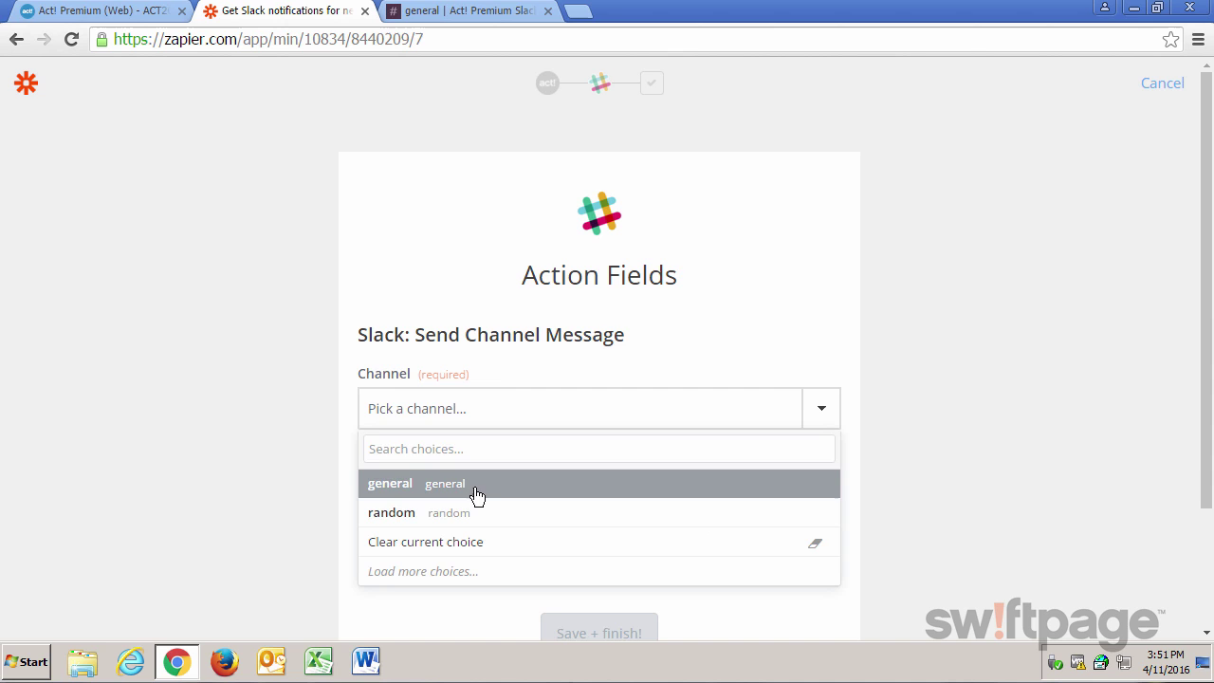
left_click(476, 494)
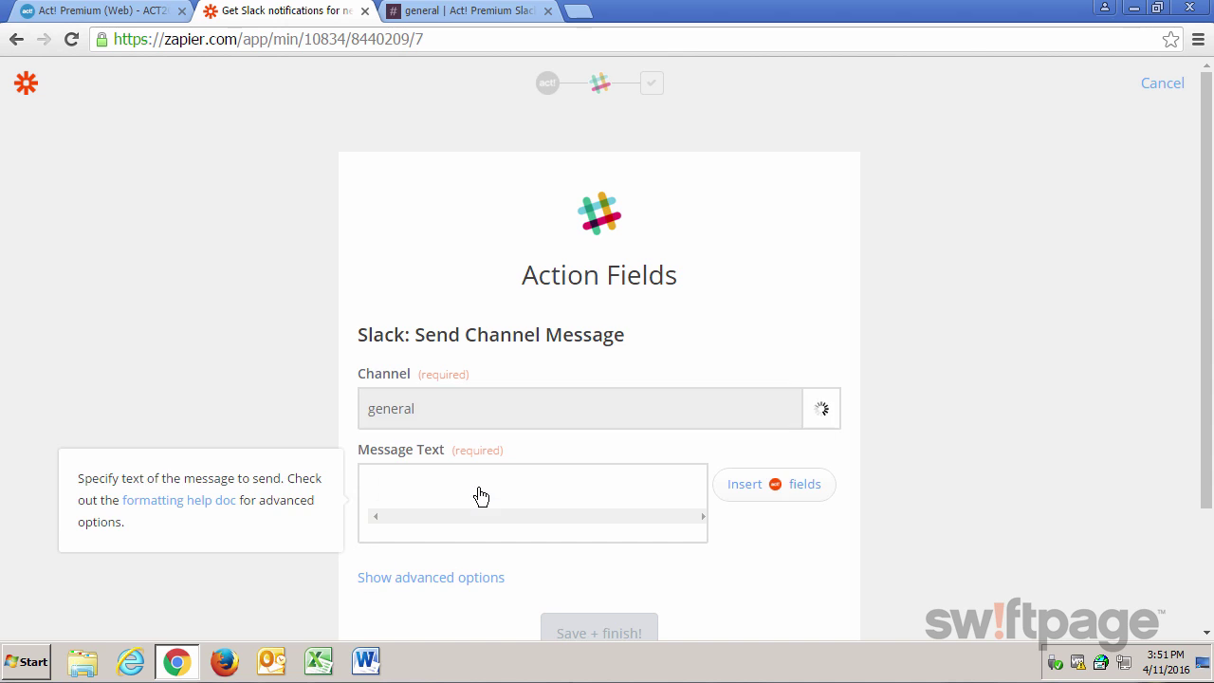
left_click(543, 479)
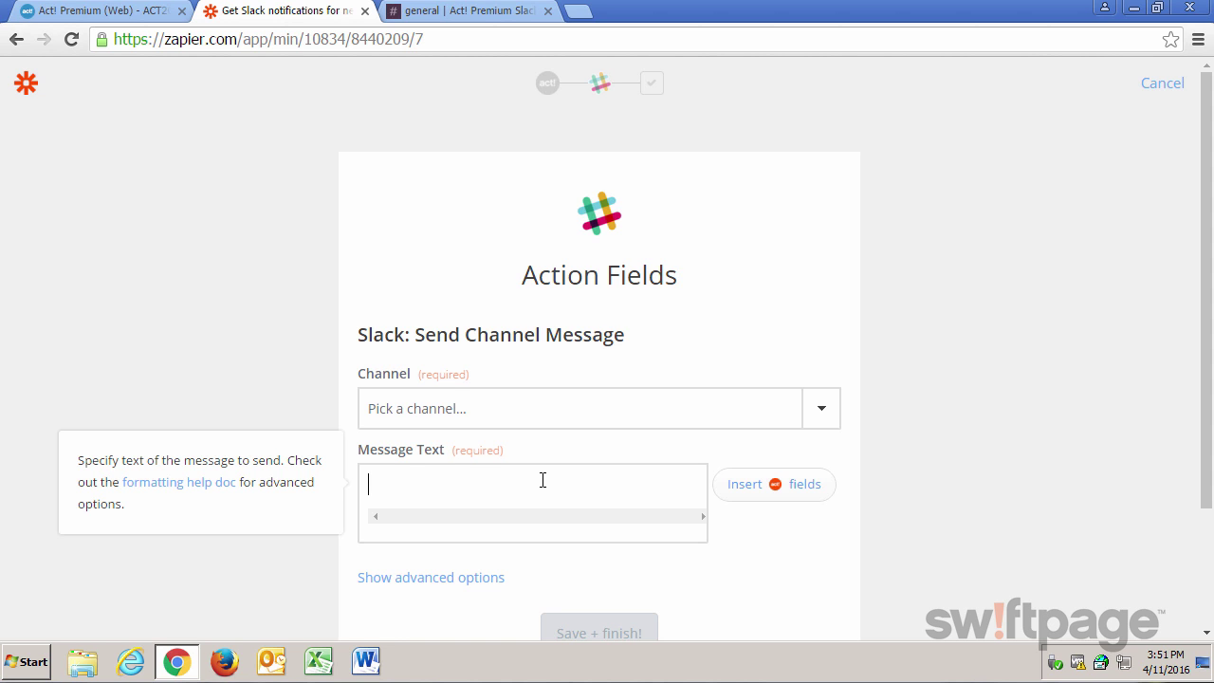
type("New Contact,")
Insert the First Name and Last Name fields, then finish with ', has been created in Act!.'.
left_click(799, 485)
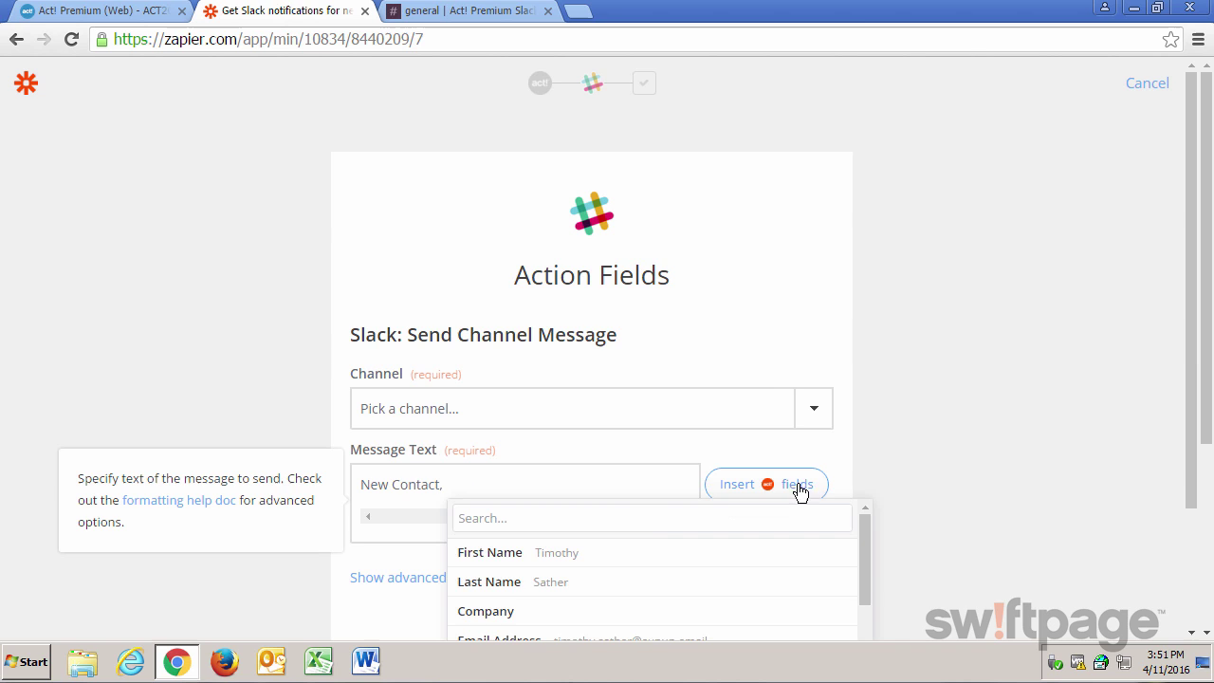
left_click(626, 555)
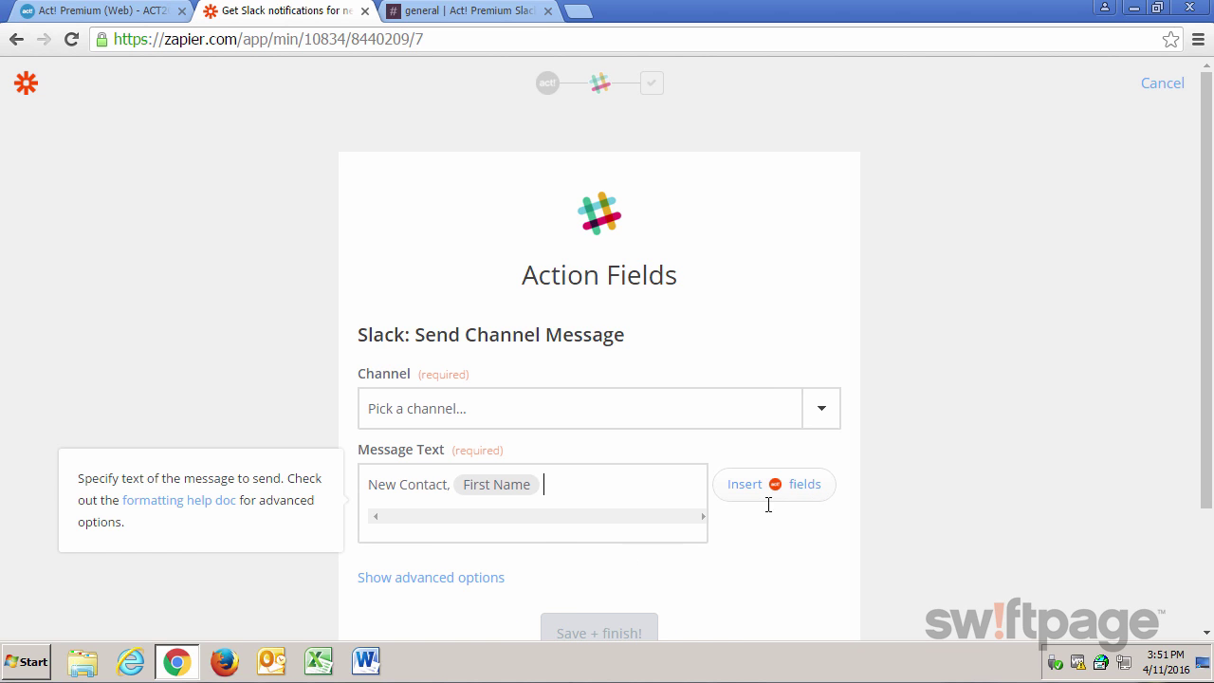
left_click(802, 496)
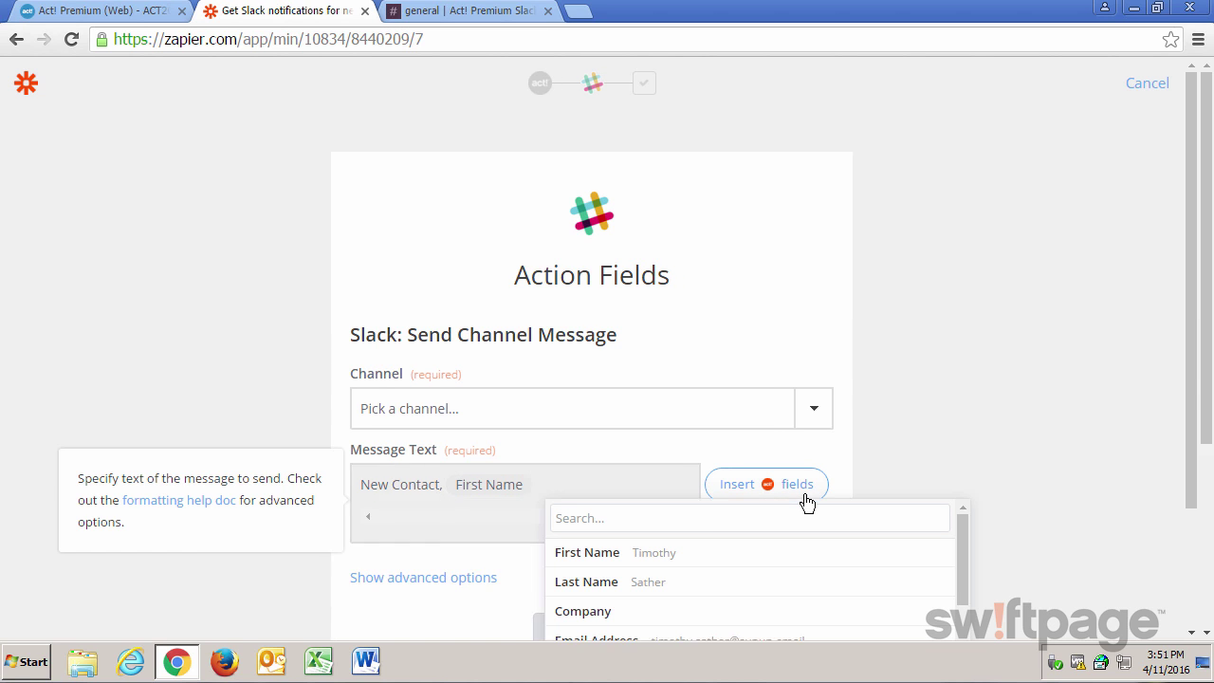
left_click(677, 585)
type(",")
type(" has been creqate")
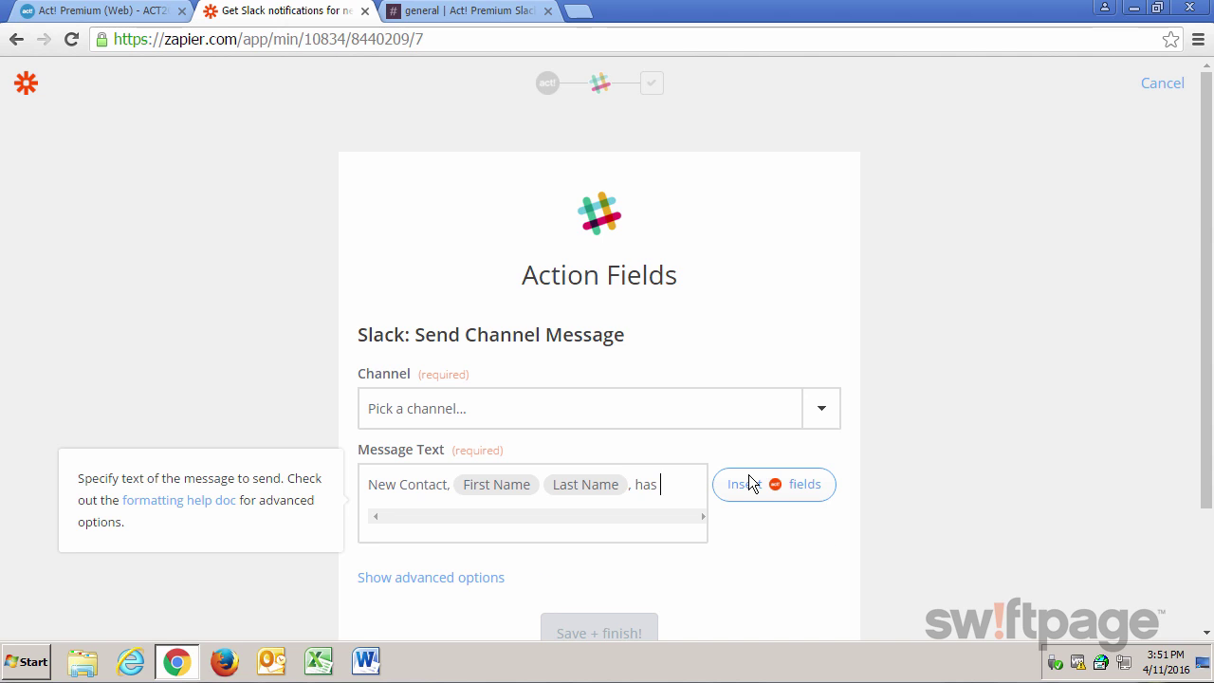
key("BackSpace")
key("BackSpace")
key("BackSpace")
key("BackSpace")
type("ated i")
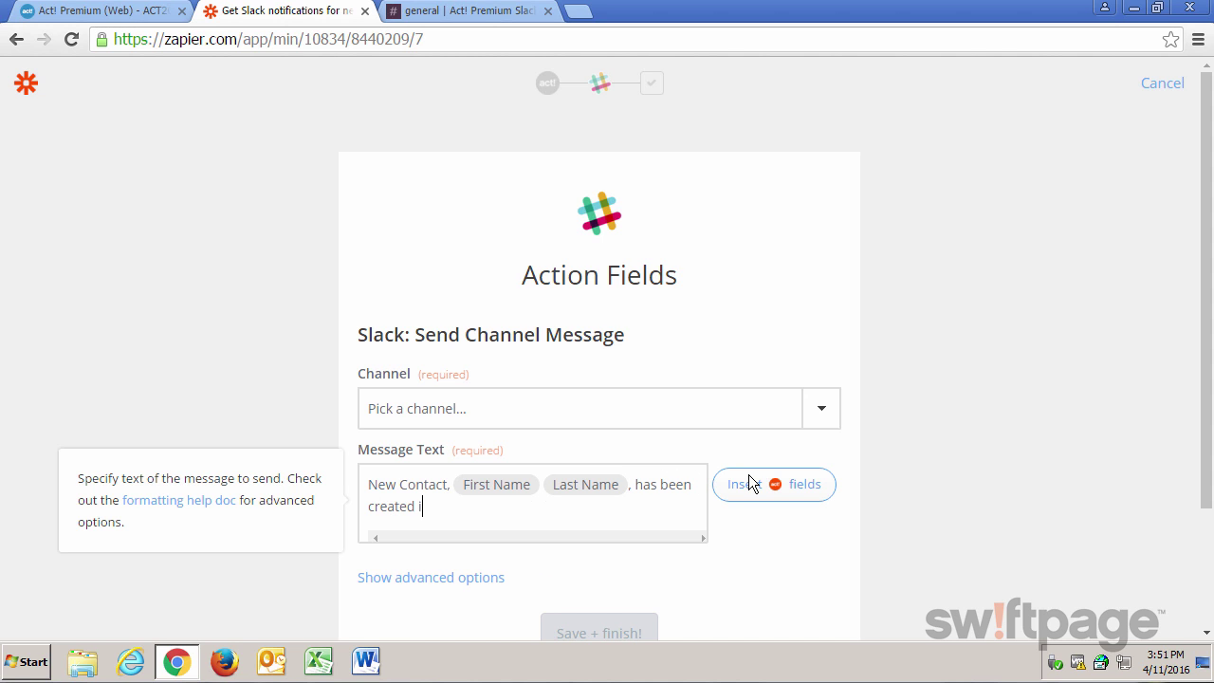
type("n Act!.")
scroll(818, 567, "down", 1)
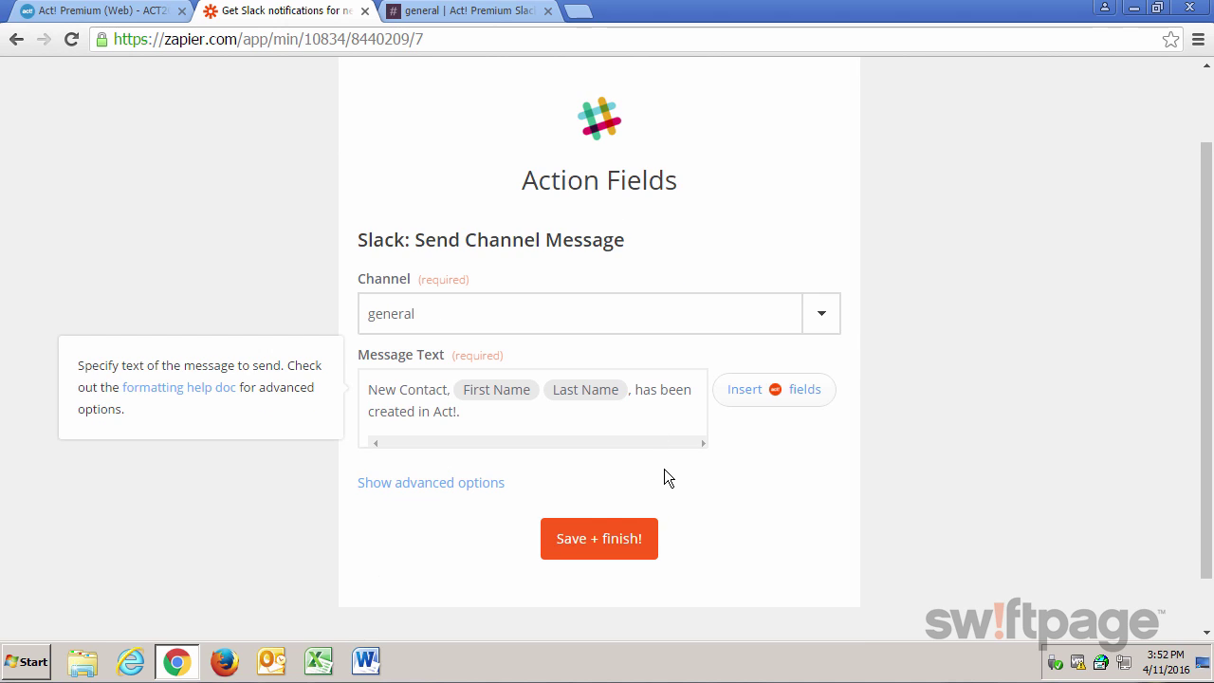
Save and finish the zap, then launch its trigger test.
left_click(626, 541)
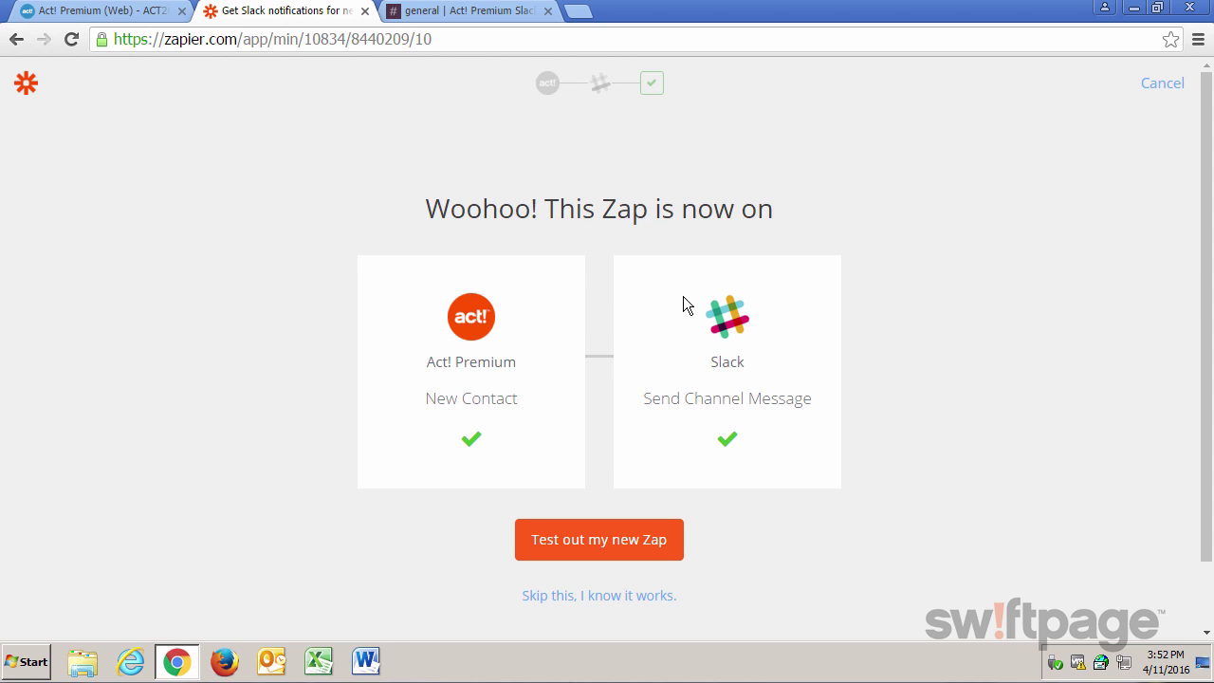
left_click(587, 548)
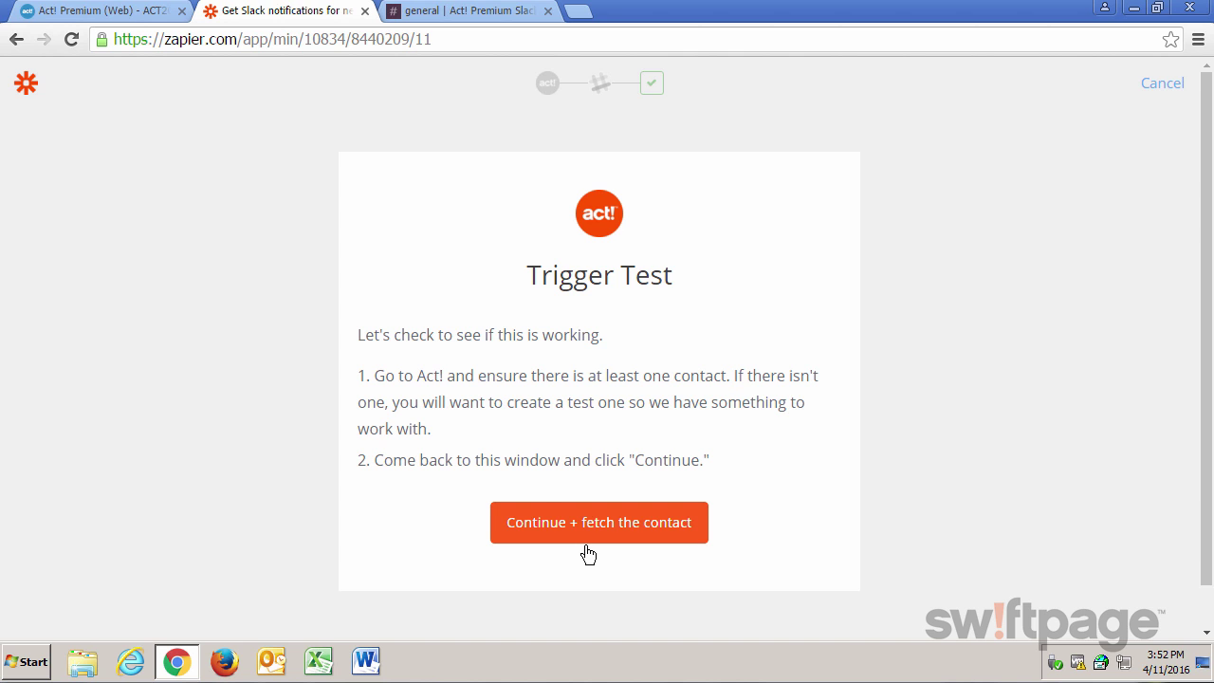
Add and save a new test contact in Act! Premium, then go back to Zapier's trigger test.
left_click(118, 18)
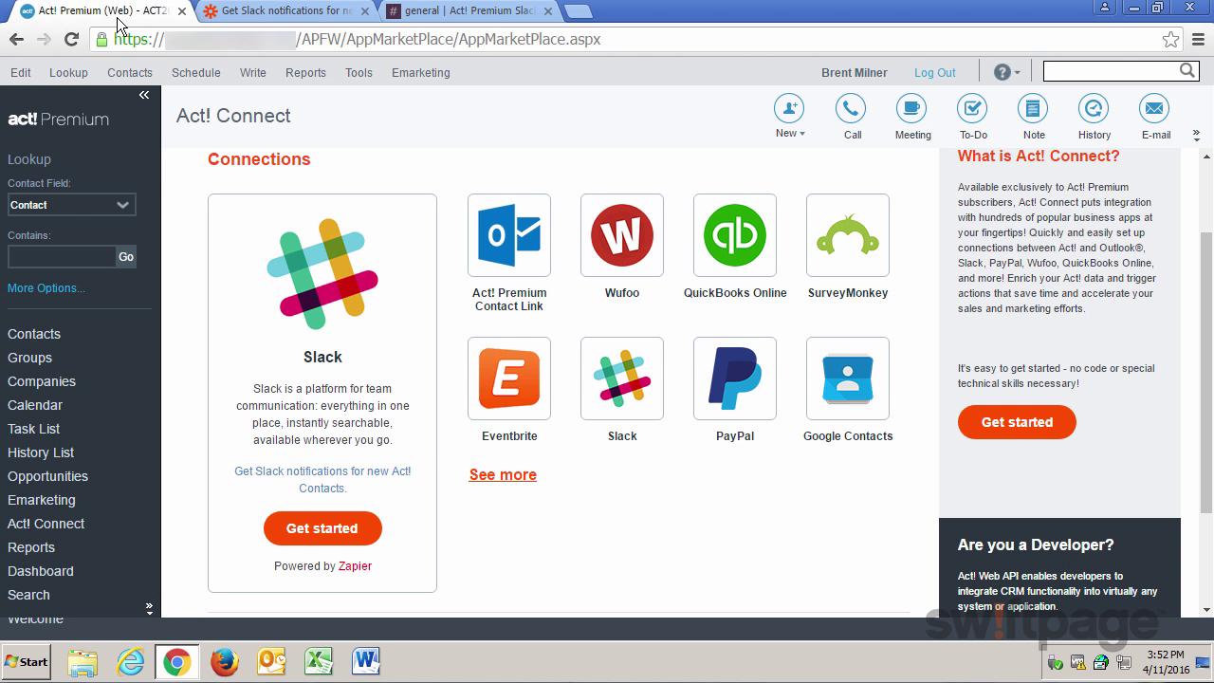
left_click(25, 341)
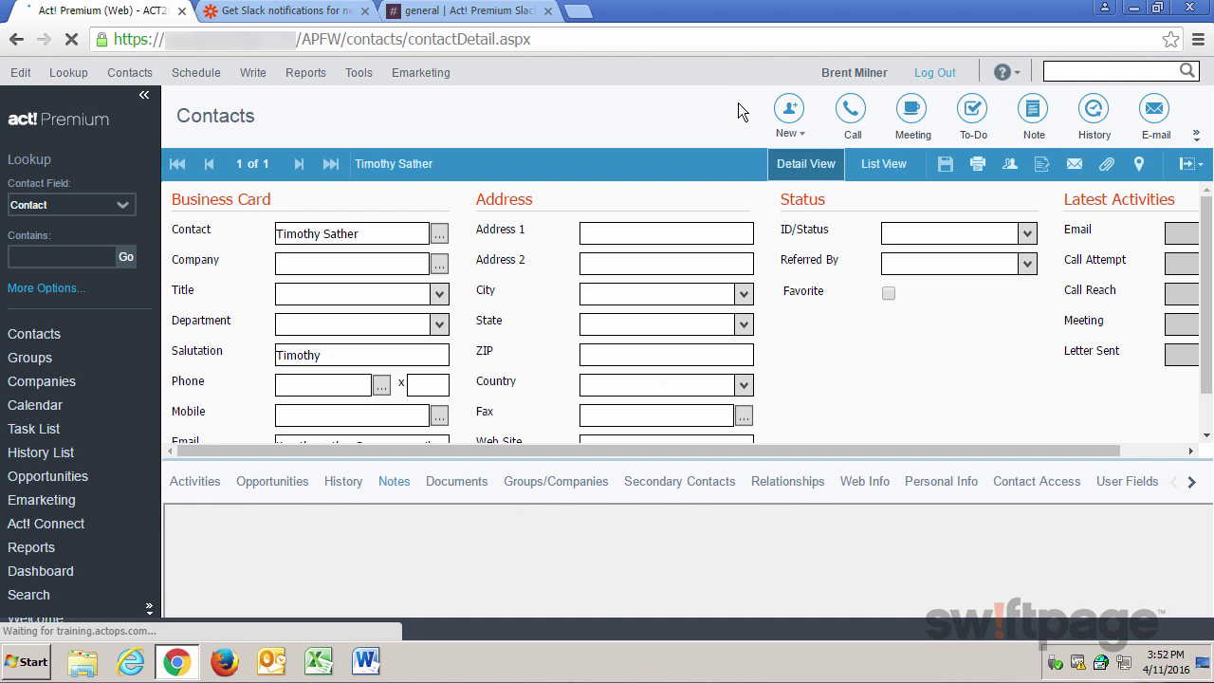
left_click(770, 107)
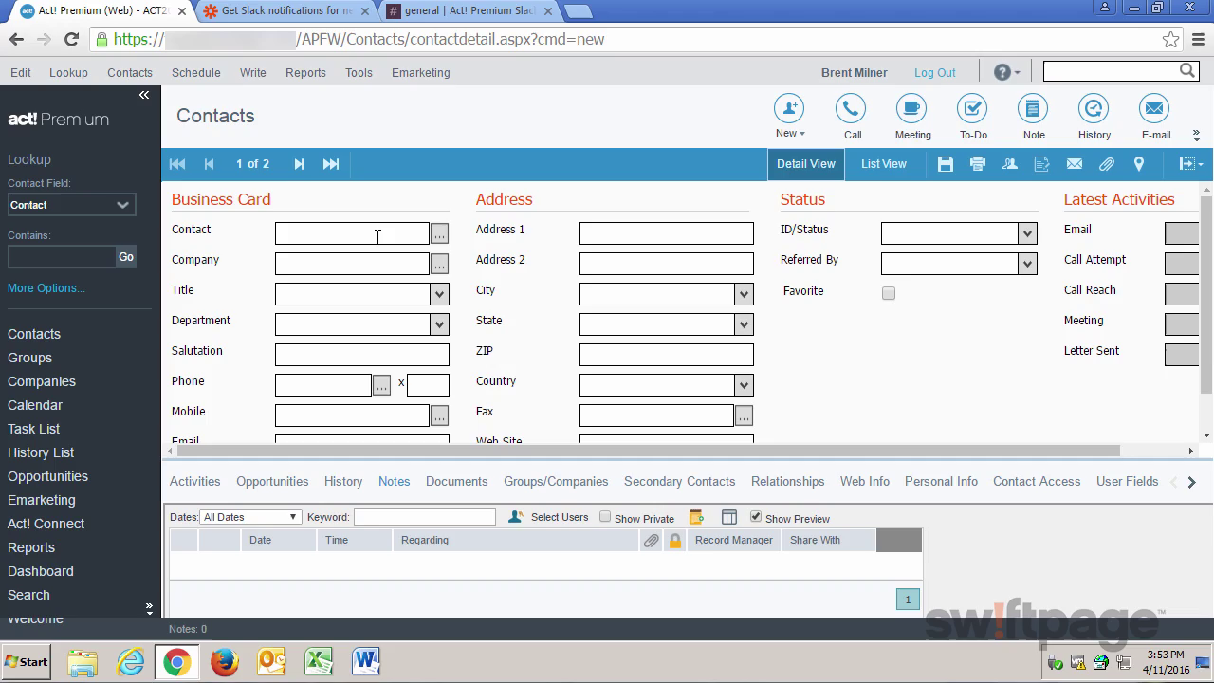
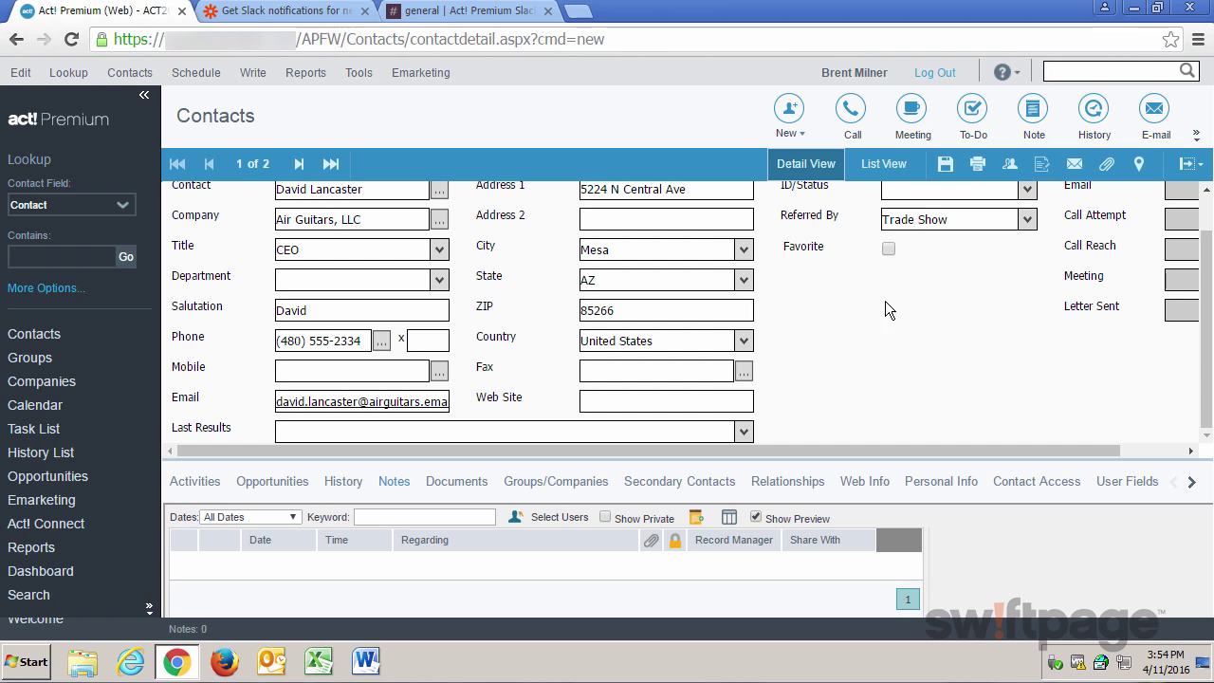
left_click(944, 167)
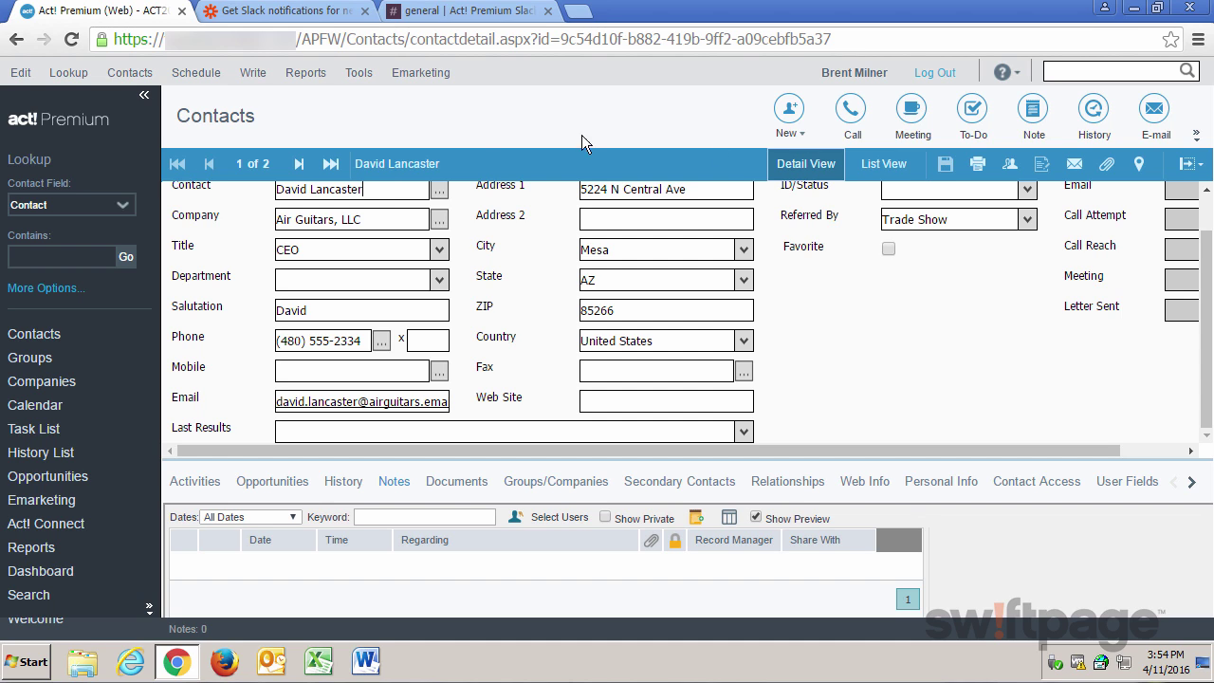
left_click(337, 19)
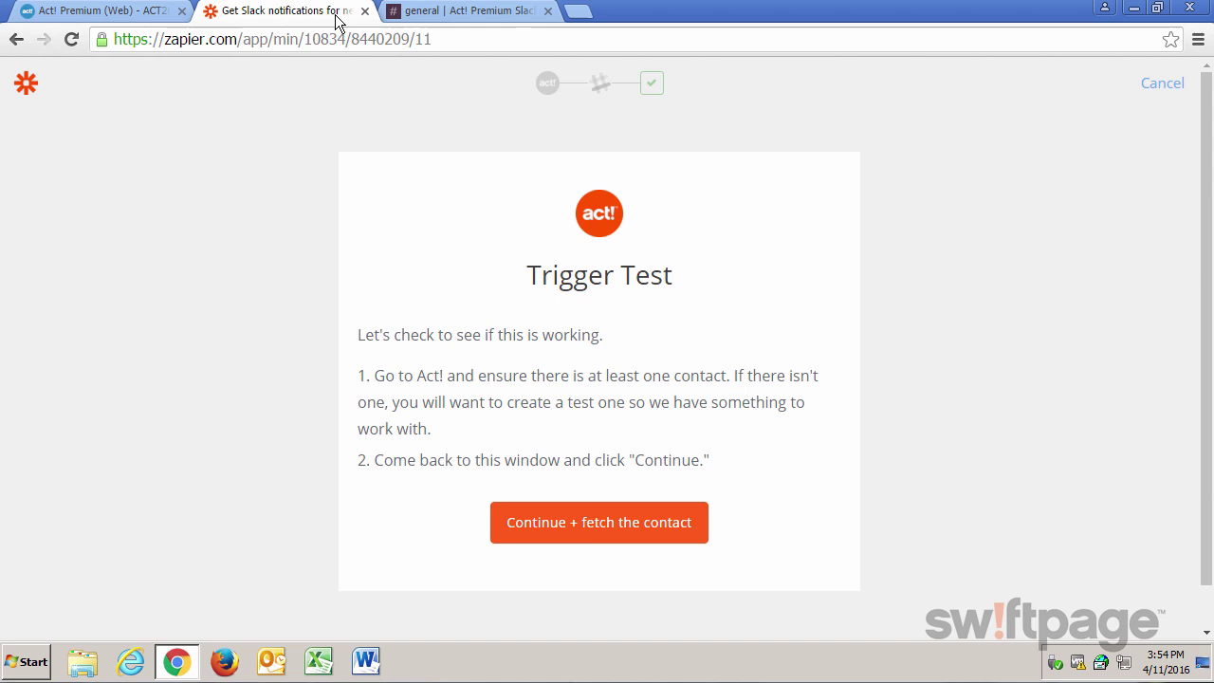
Fetch the test contact, send it to Slack, and review the non-bot error and sample message.
left_click(587, 531)
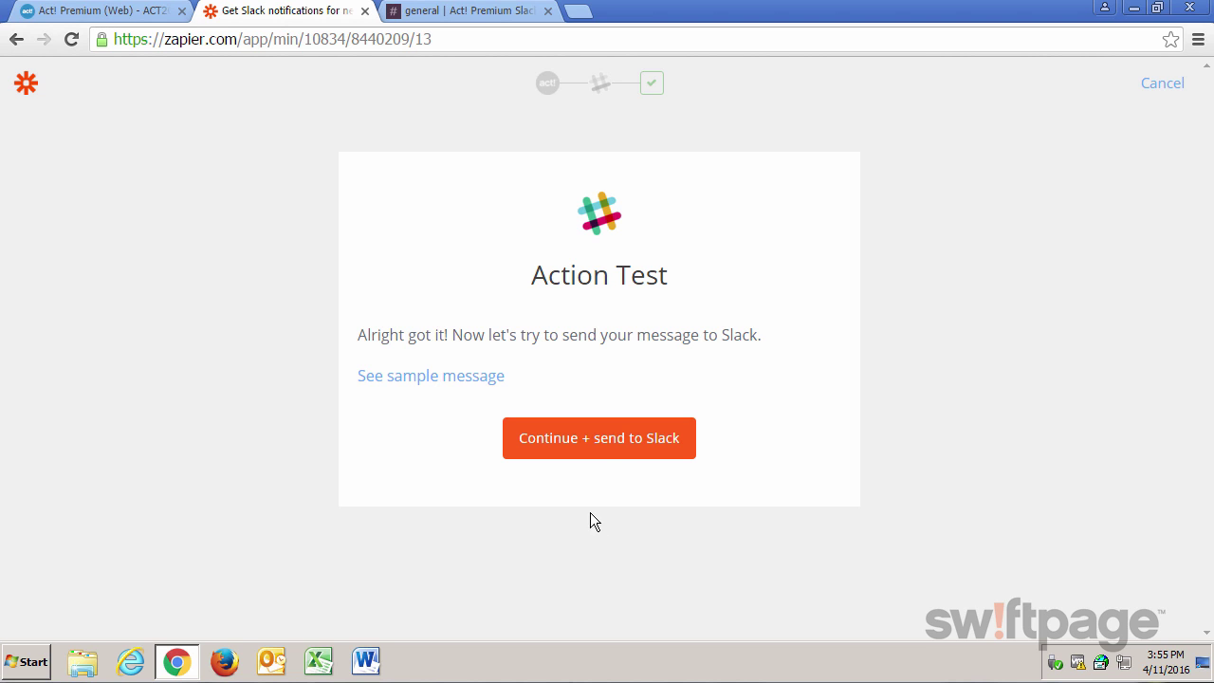
left_click(601, 453)
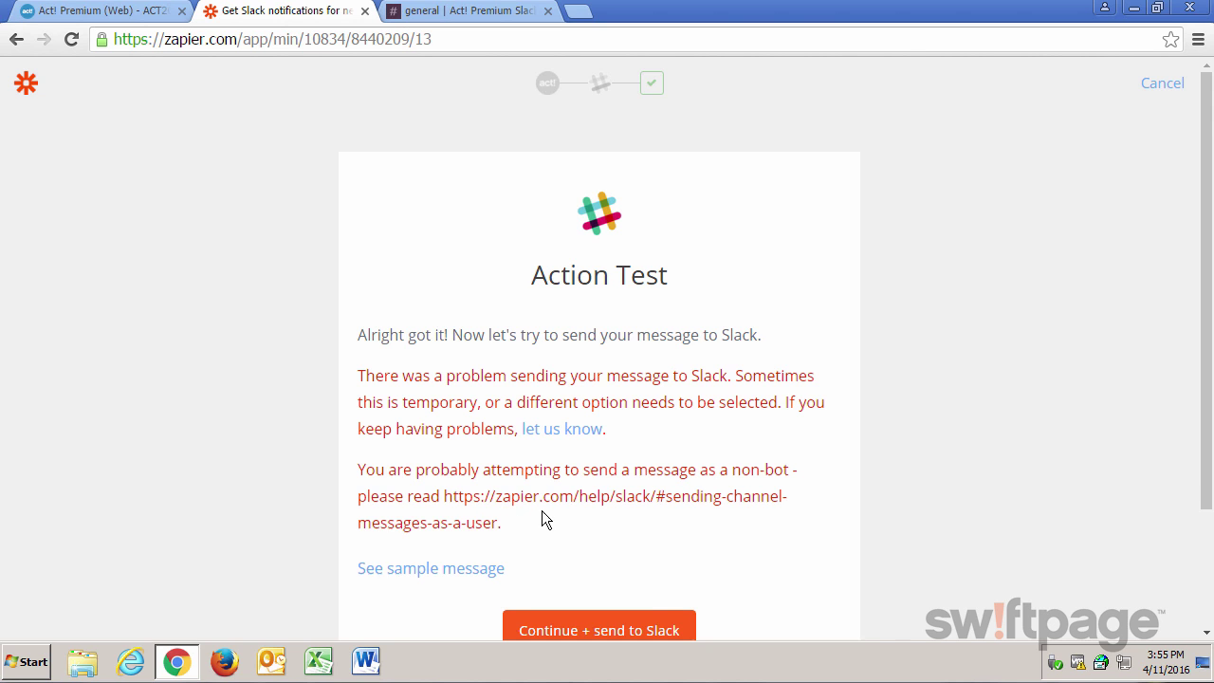
scroll(541, 510, "down", 1)
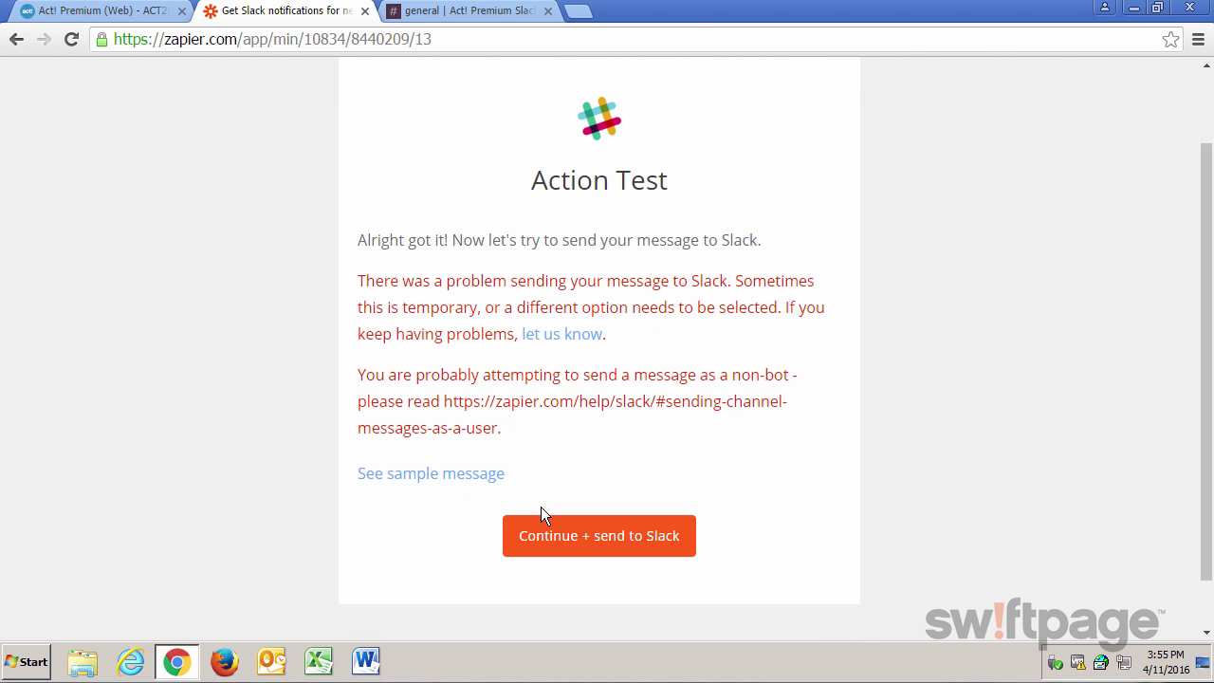
left_click(474, 476)
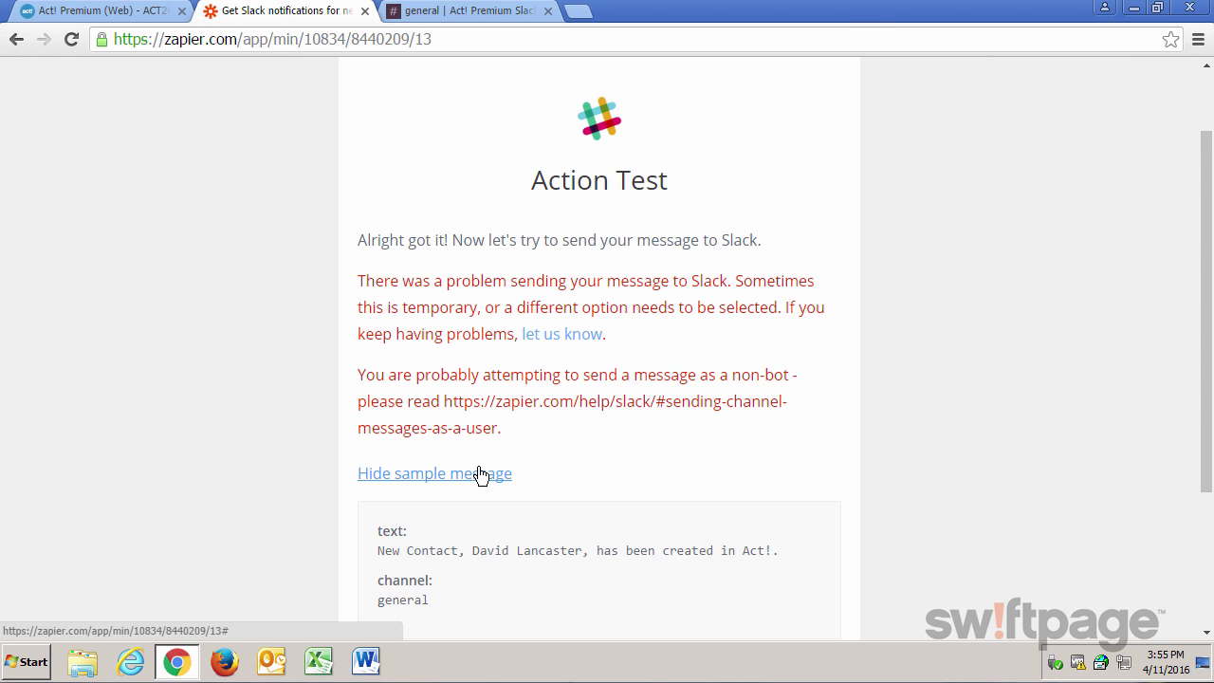
left_click(480, 475)
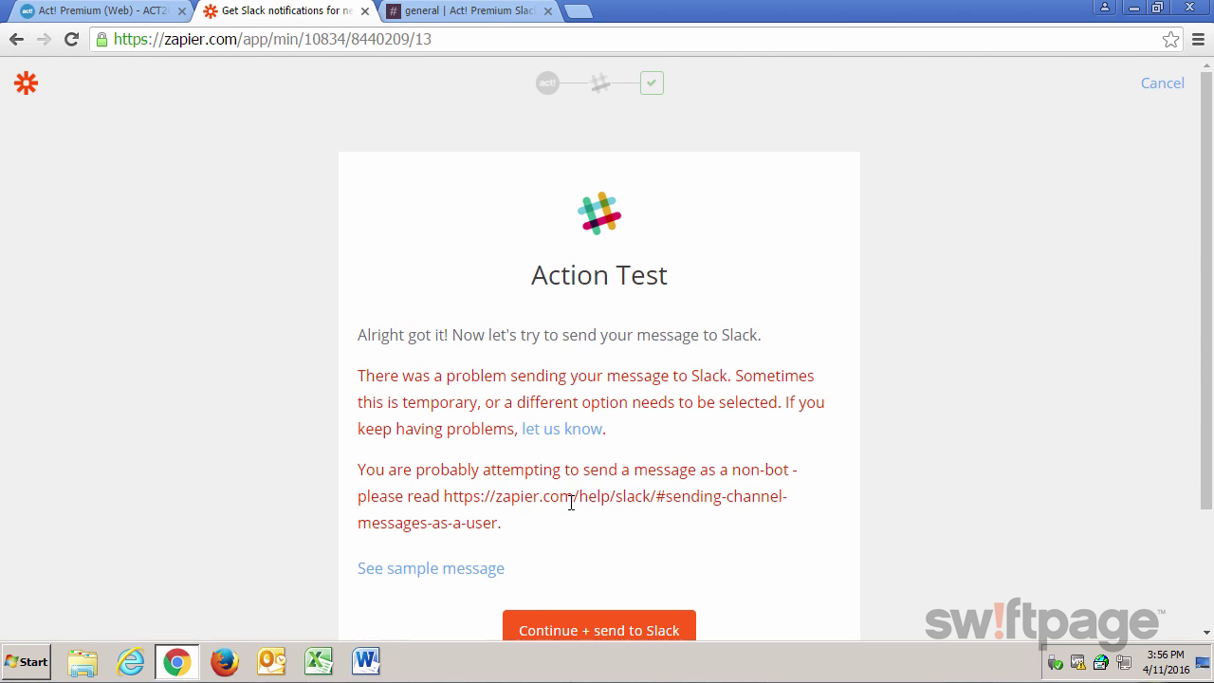
Keep the connected Slack account, set 'Send as a bot?' to yes, and save the action.
left_click(601, 87)
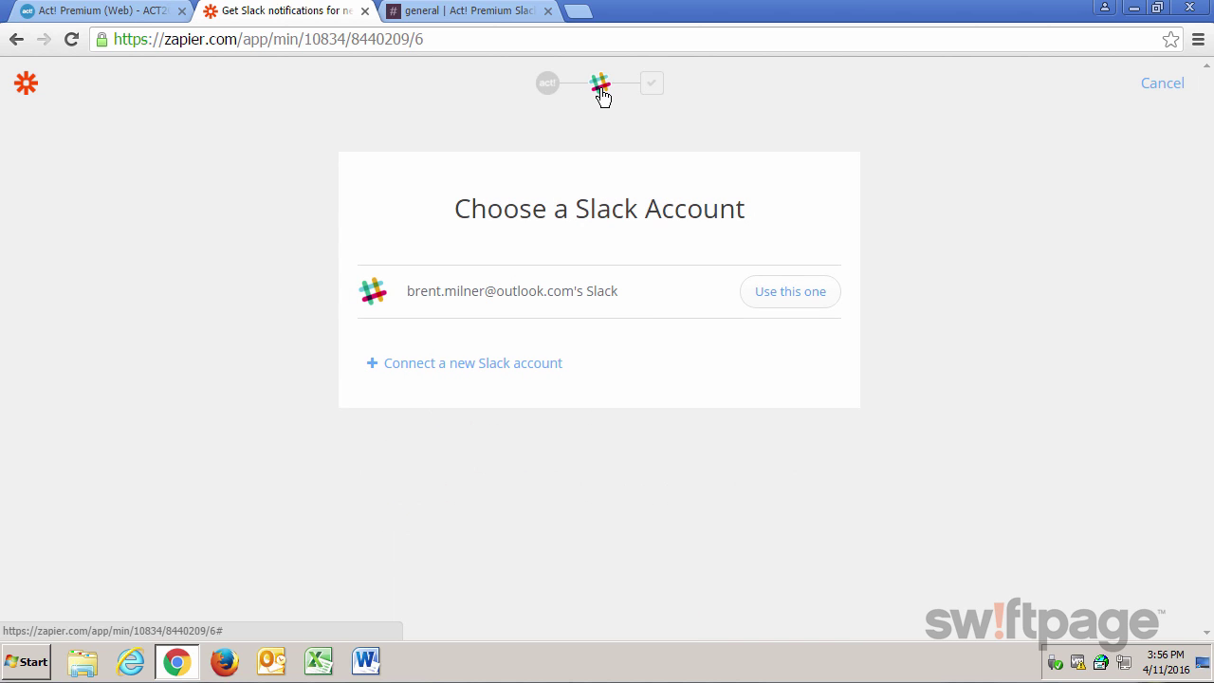
left_click(819, 299)
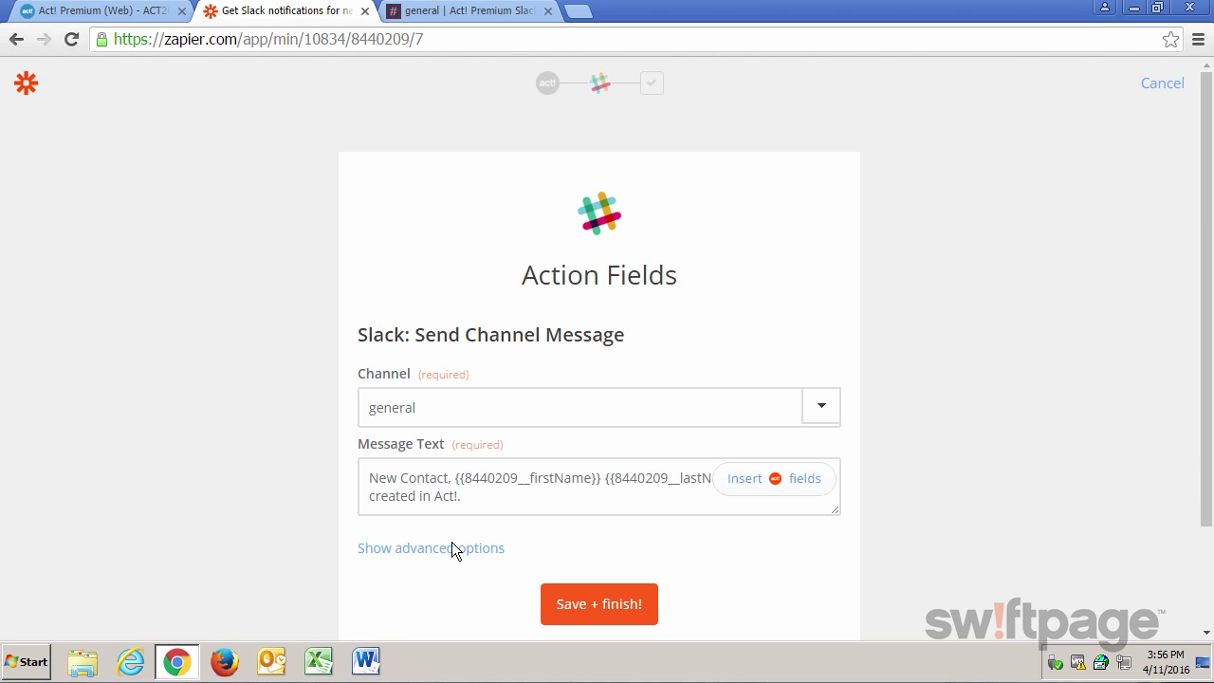
scroll(442, 550, "down", 1)
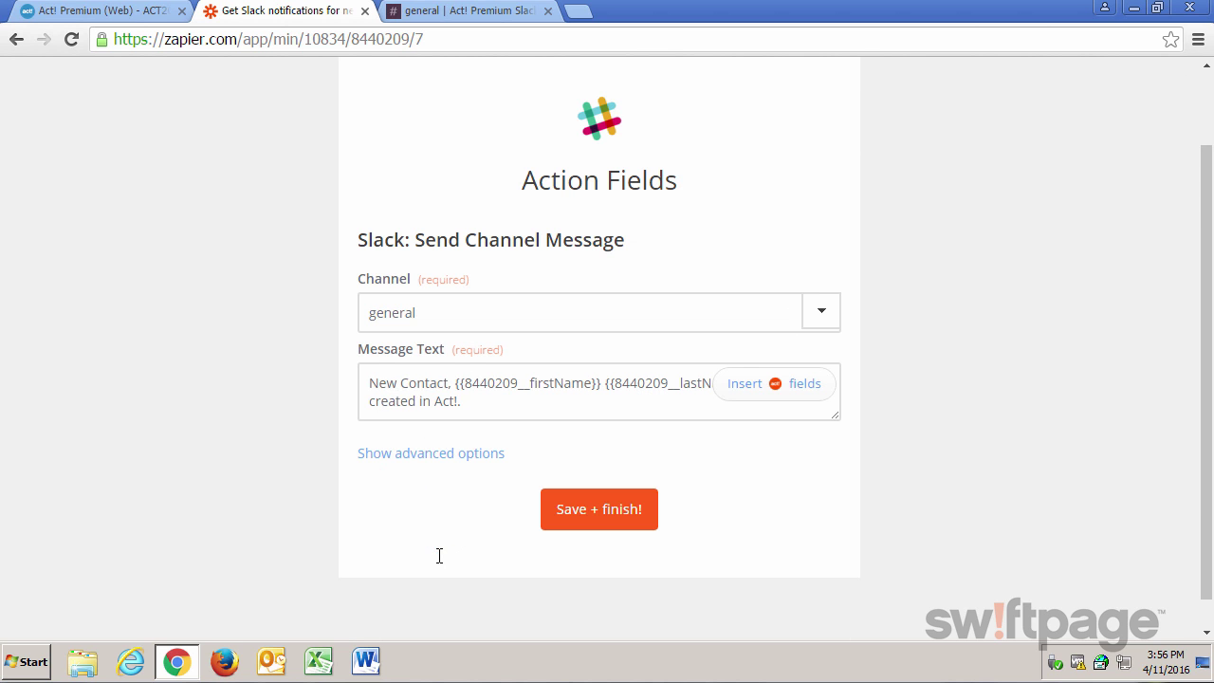
left_click(421, 455)
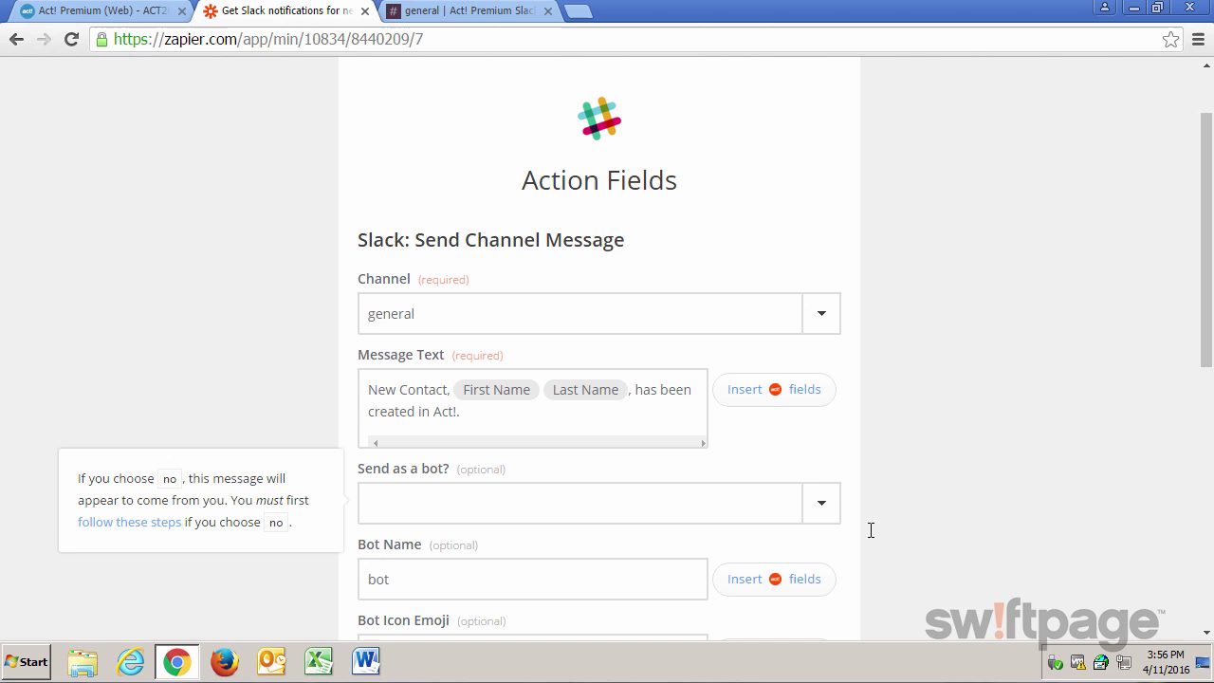
left_click(822, 504)
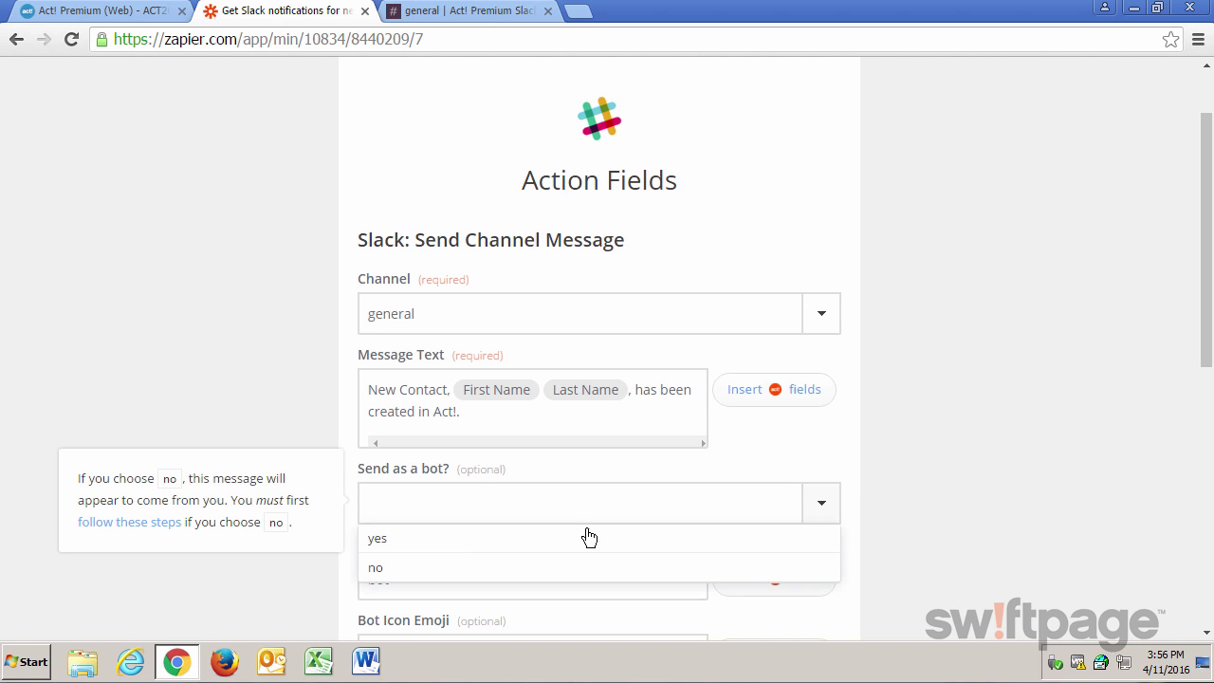
left_click(451, 539)
left_click(444, 583)
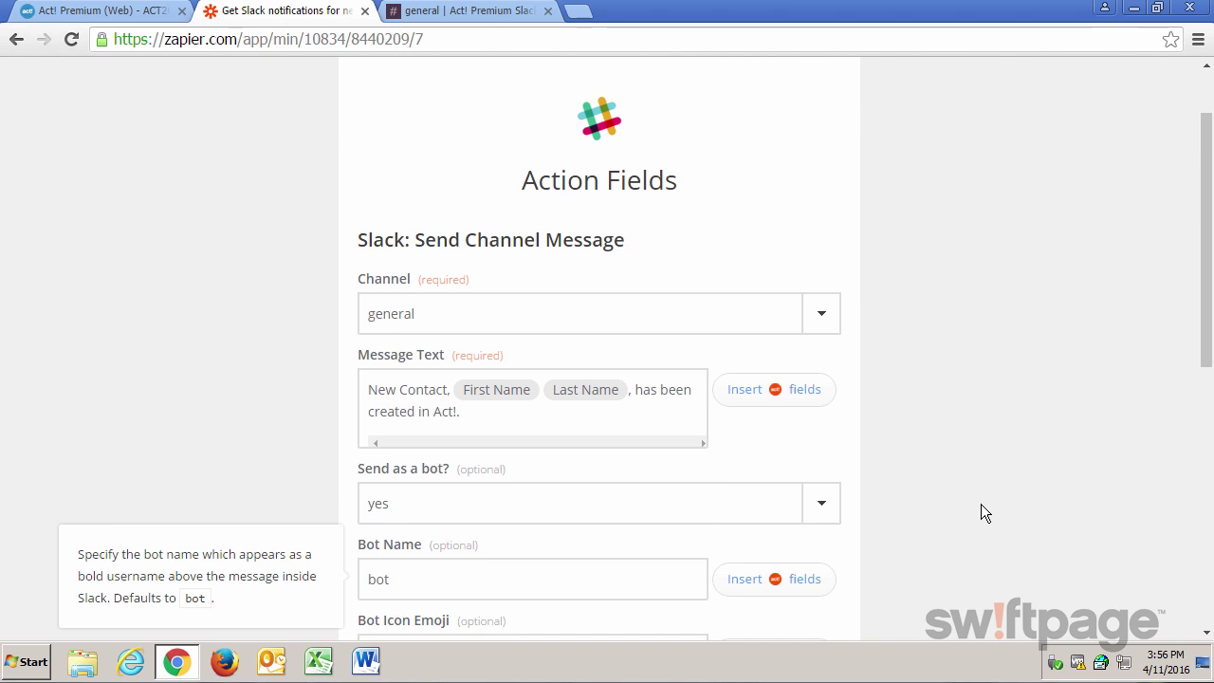
scroll(981, 503, "down", 2)
scroll(981, 504, "down", 4)
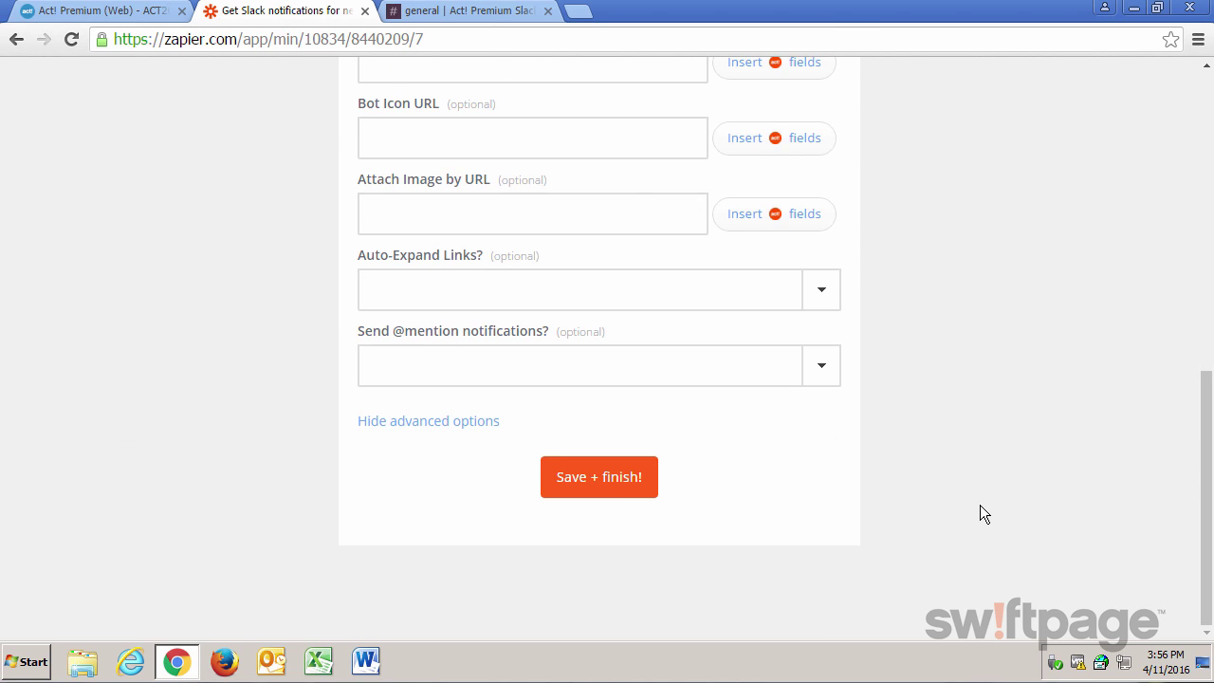
left_click(605, 486)
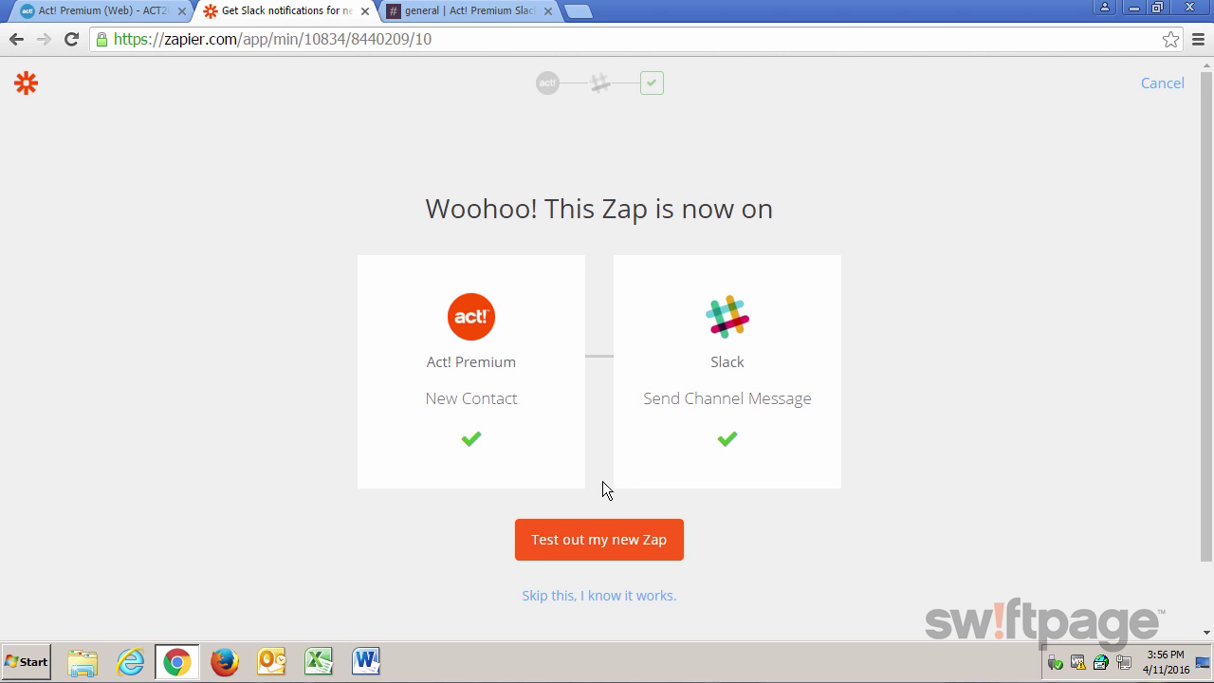
Rerun the zap test: fetch the contact, preview the message, and send it to Slack.
left_click(597, 550)
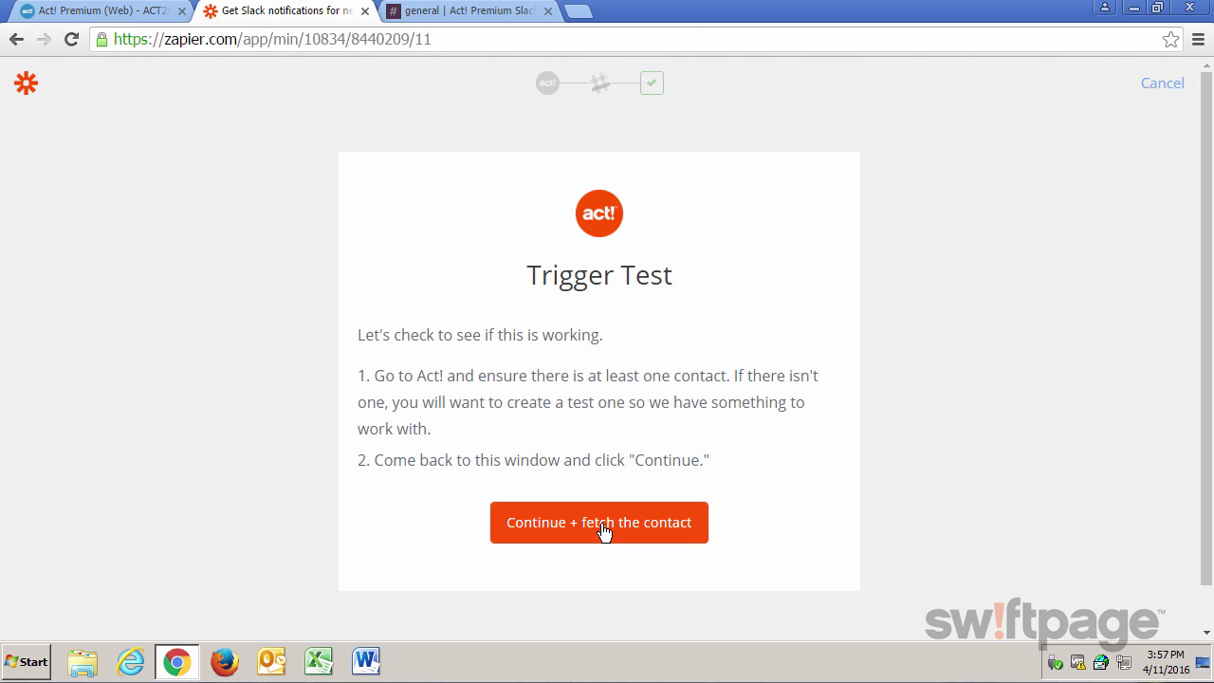
left_click(604, 529)
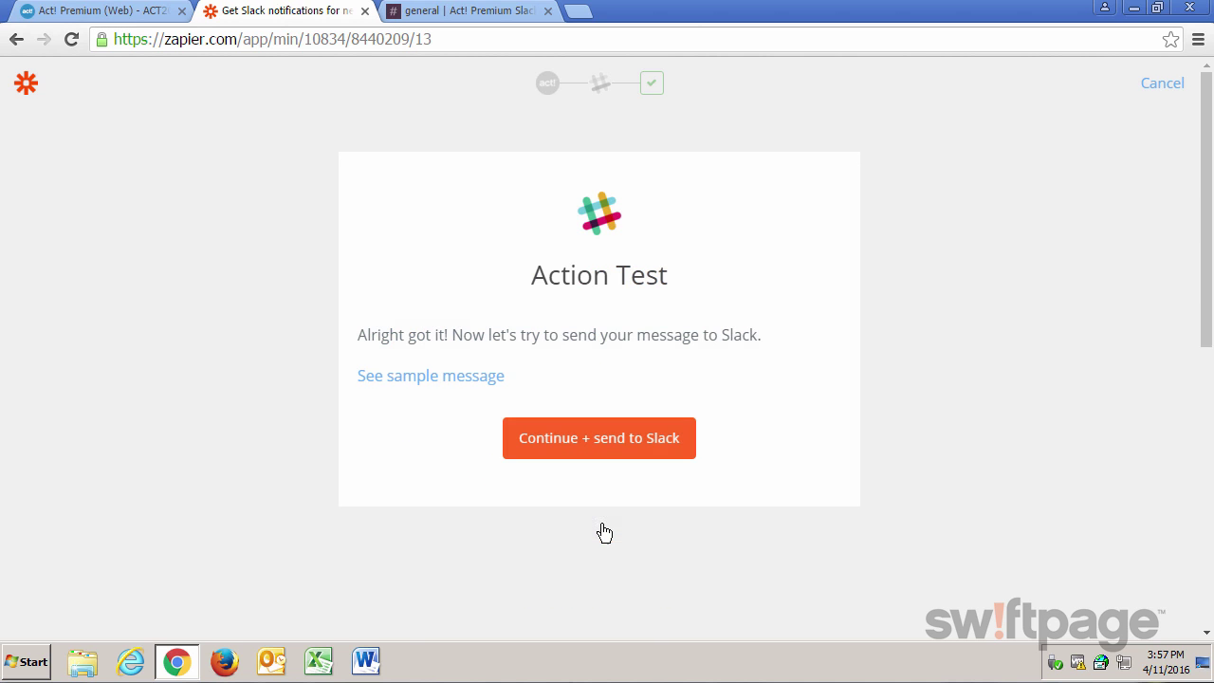
left_click(427, 380)
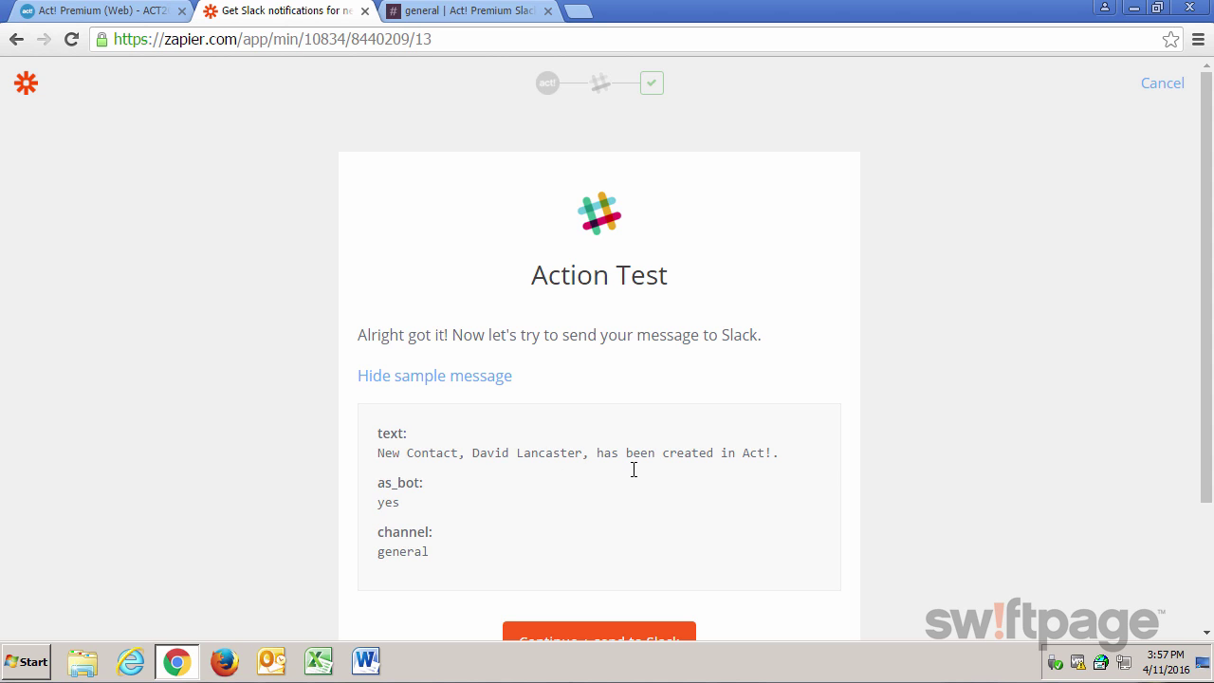
scroll(814, 490, "down", 1)
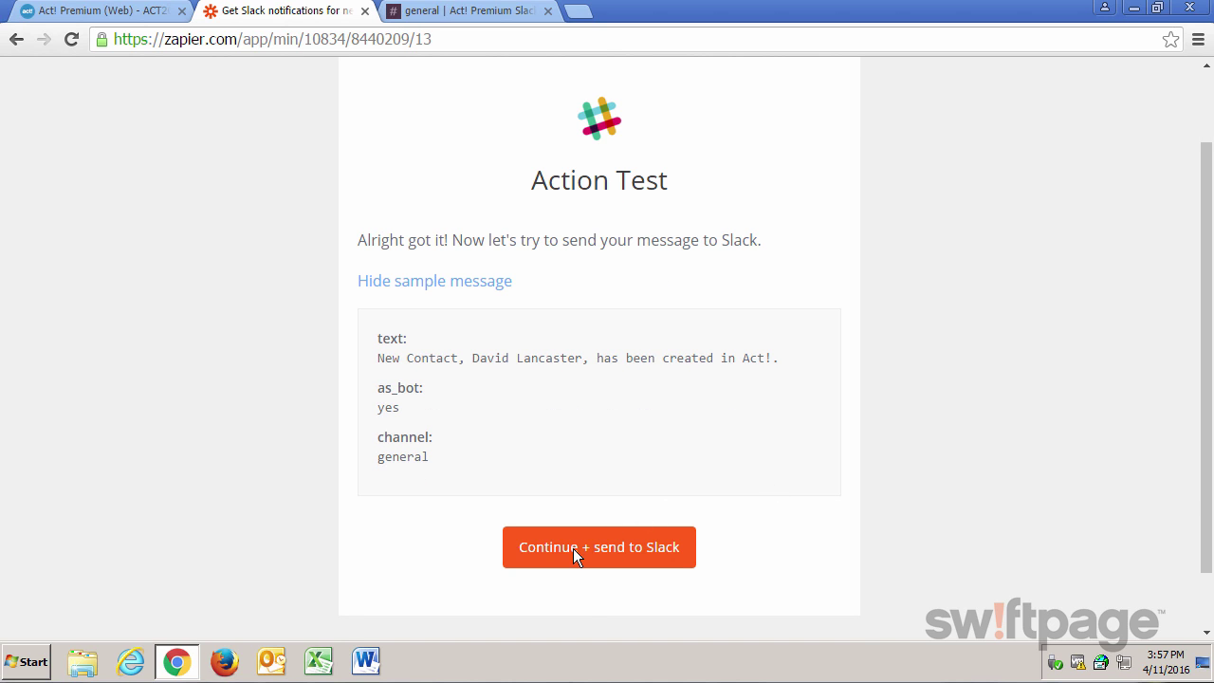
scroll(572, 548, "down", 1)
left_click(603, 488)
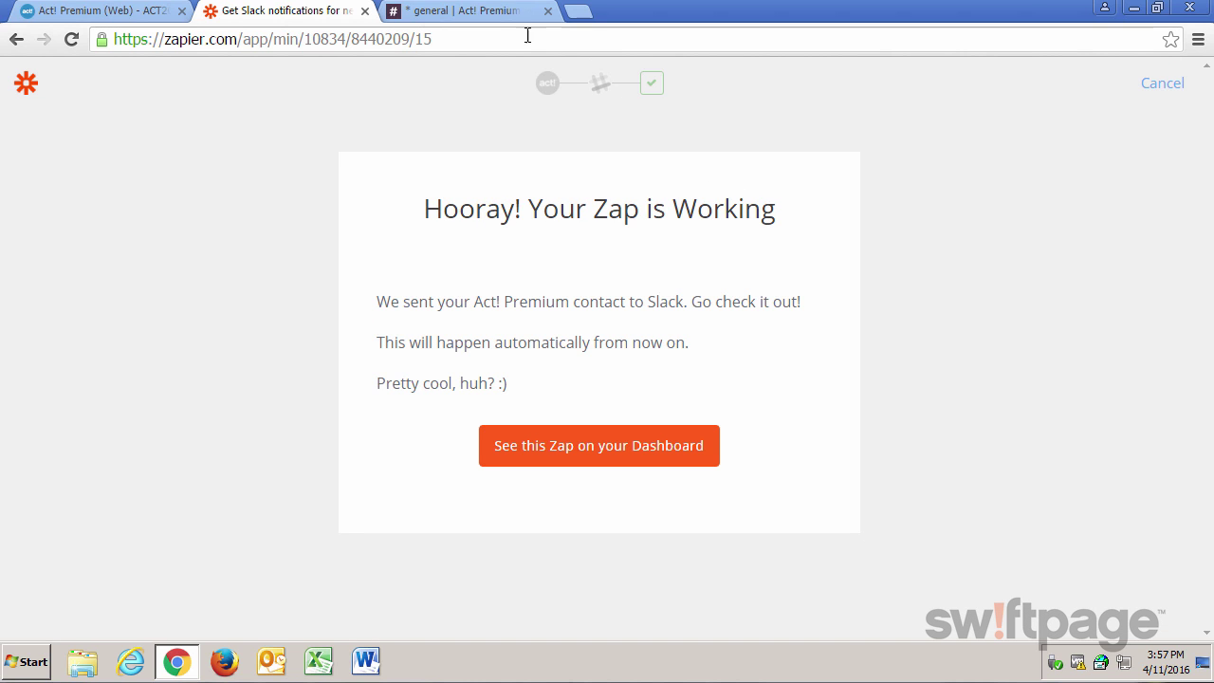
Switch to the Slack #general tab to check for the bot's new-contact post.
left_click(472, 11)
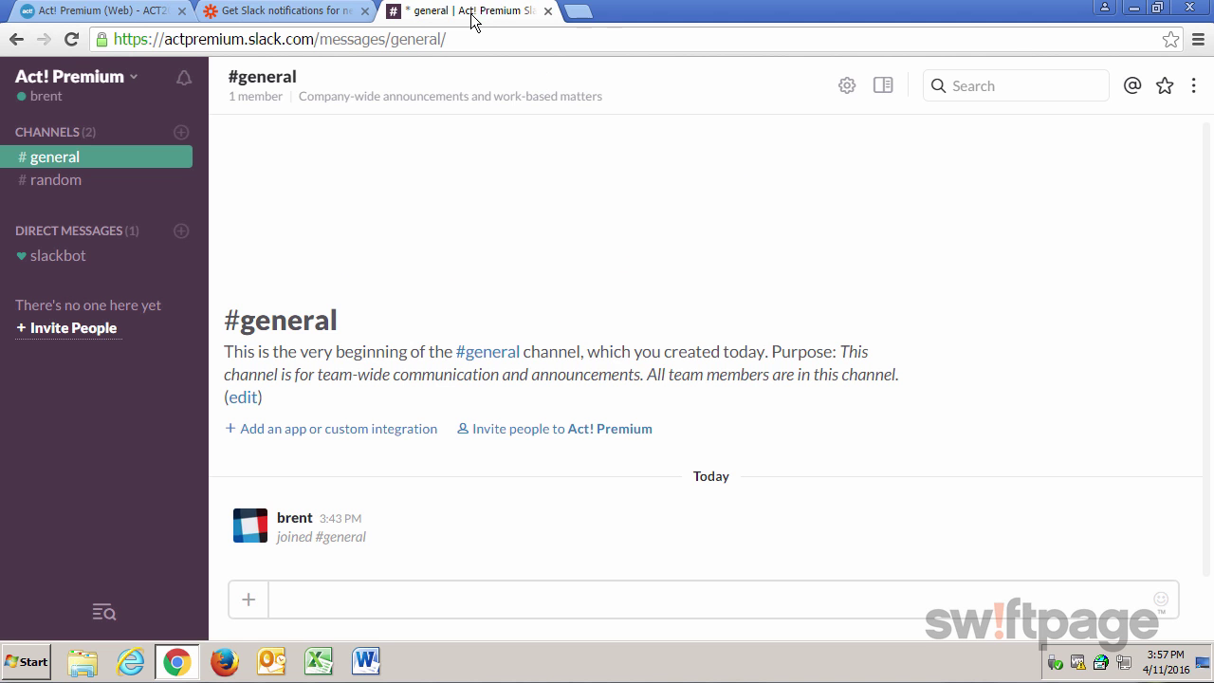